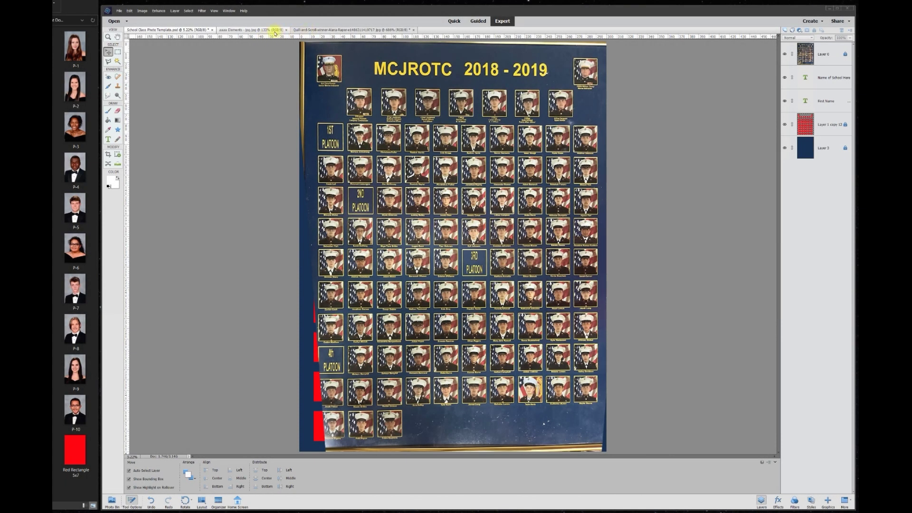
Close the Photoshop Elements Tutorials Group image, leaving the School Class Photo Template.
click(247, 30)
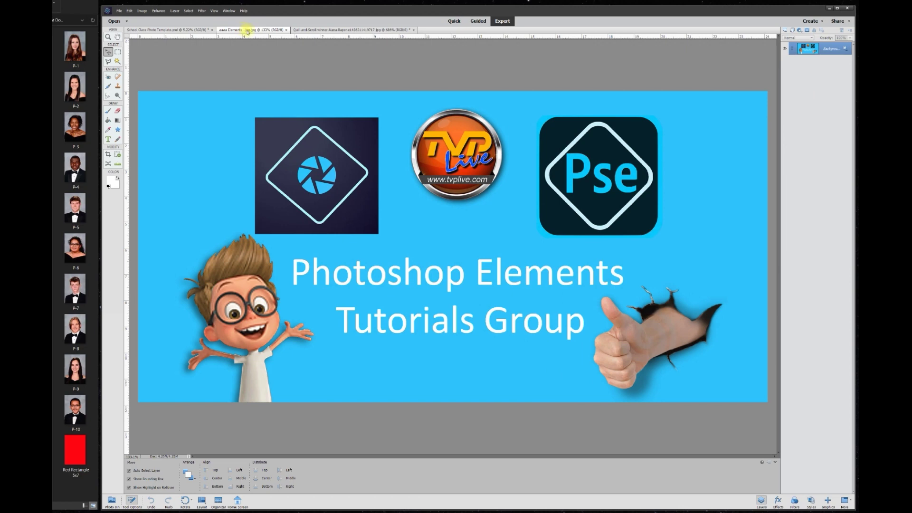
click(286, 30)
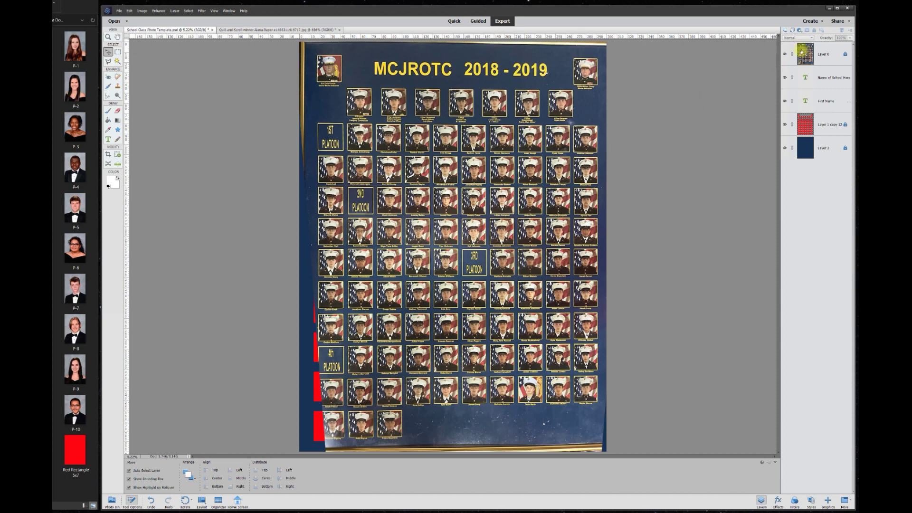
Hide the sample class photo layer to reveal the red-rectangle template.
click(784, 55)
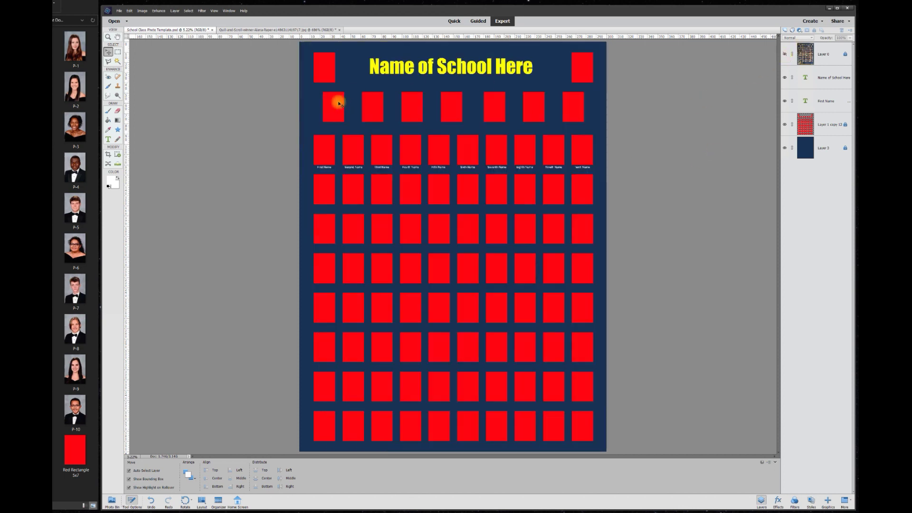
drag(459, 71, 460, 72)
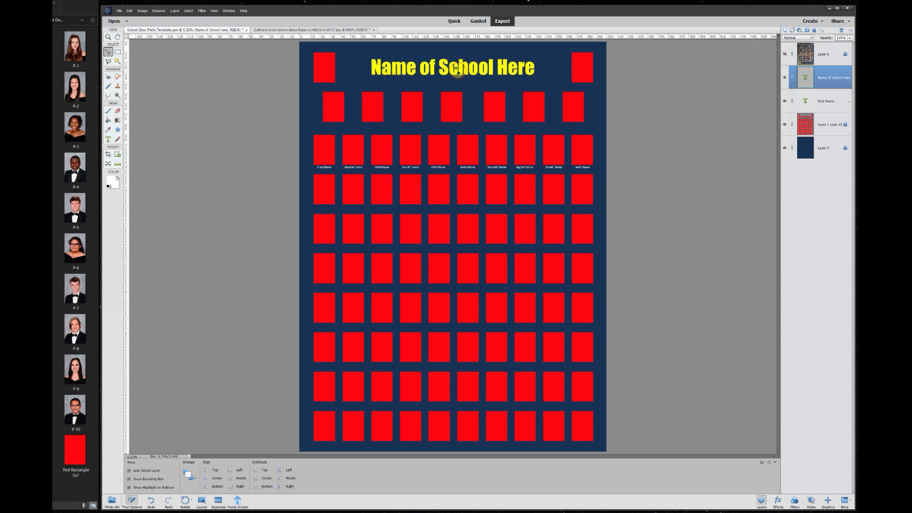
click(256, 133)
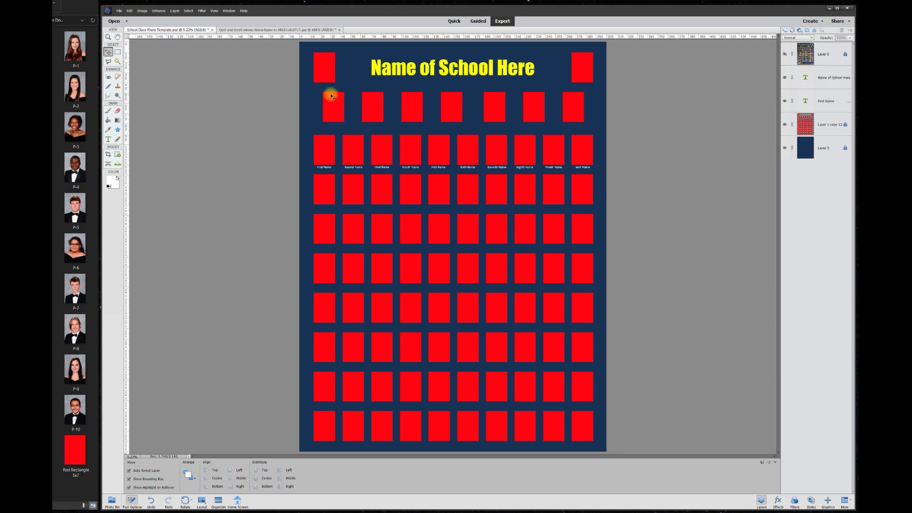
Turn on the grid over the template page and zoom in.
click(214, 12)
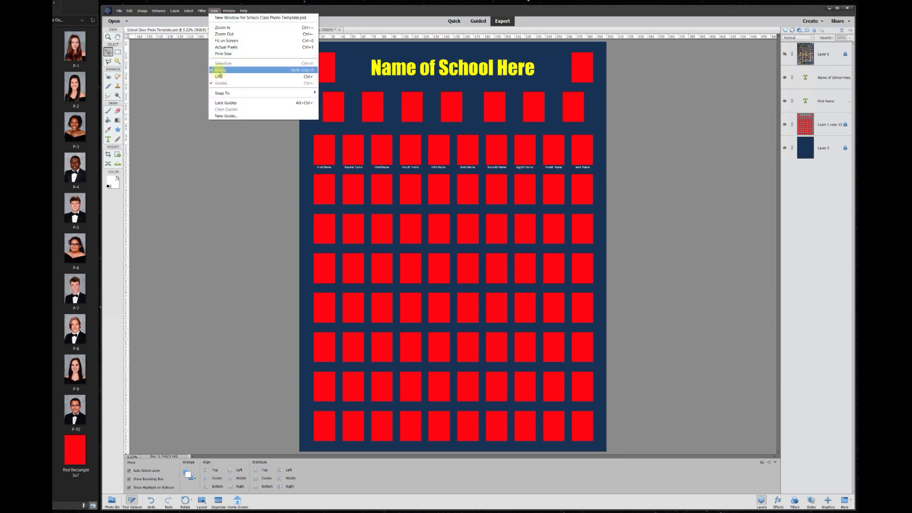
click(219, 77)
scroll(351, 98, up, 1)
scroll(351, 98, up, 3)
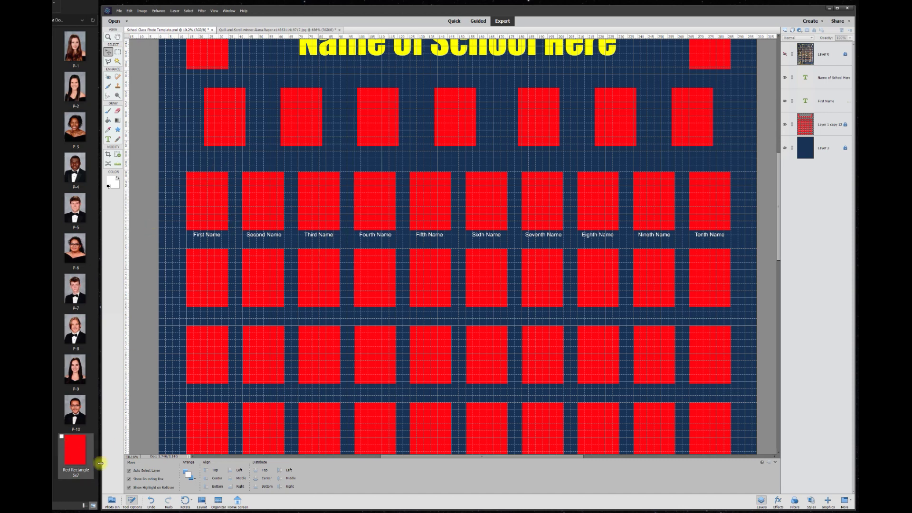
Copy the Red Rectangle 5x7 into the template, hide Layer 1 copy 12, and move it up-left.
click(77, 455)
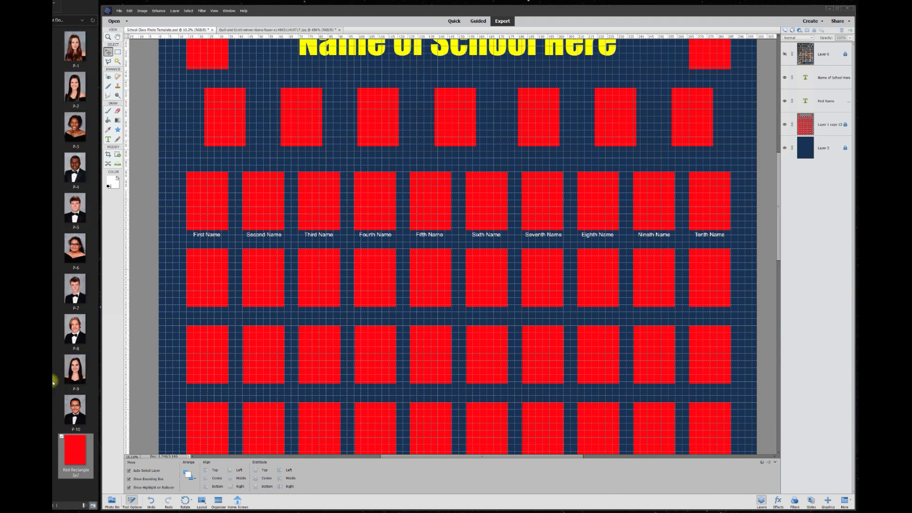
drag(76, 451, 235, 373)
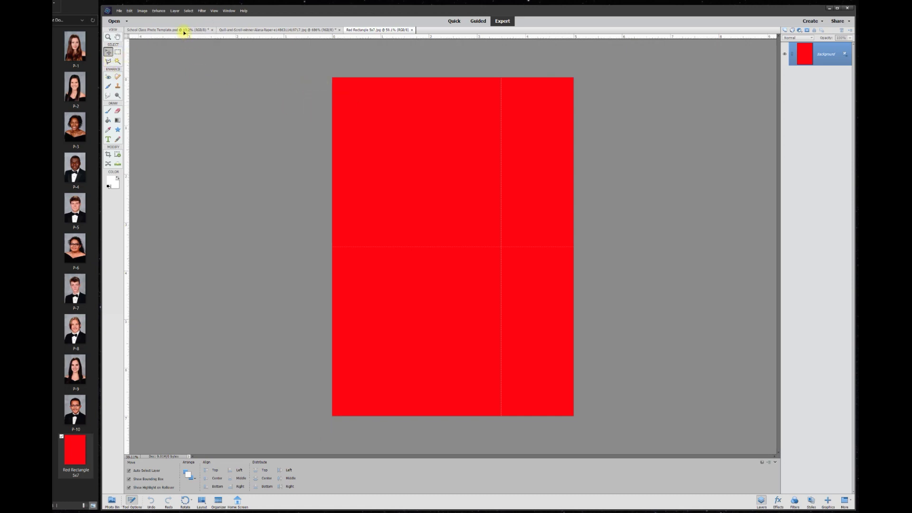
drag(184, 32, 323, 138)
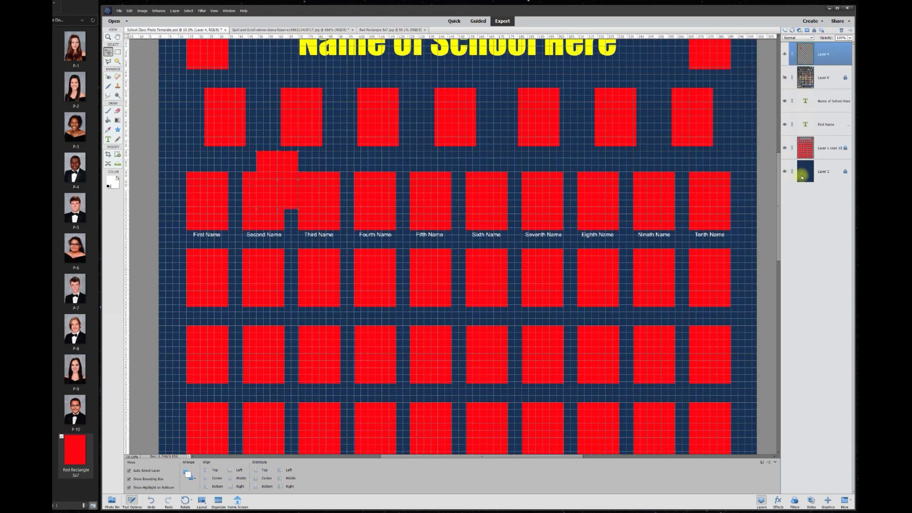
click(784, 148)
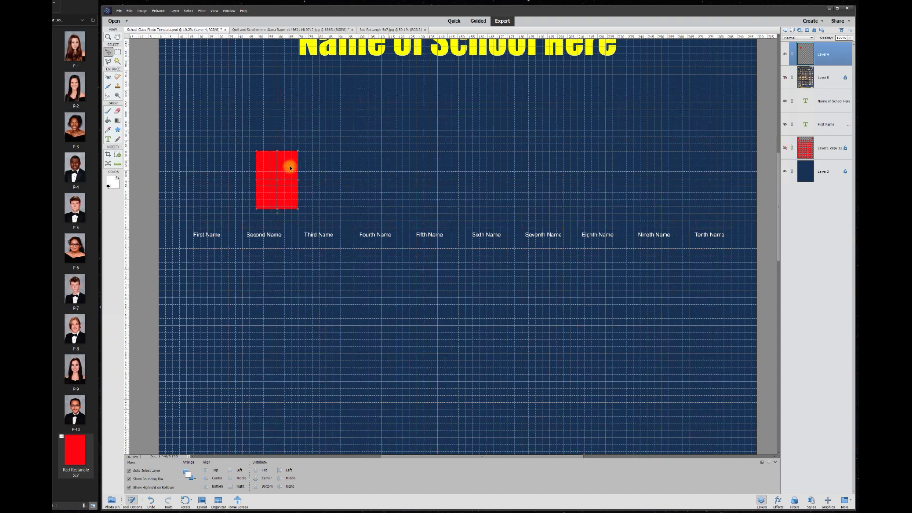
drag(283, 171, 264, 161)
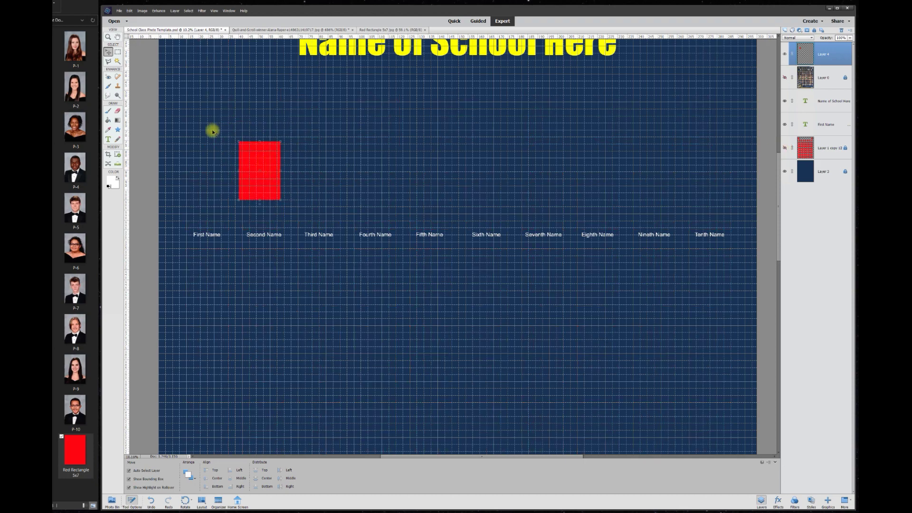
Set the grid to one gridline every 1 inch in Guides & Grid preferences.
click(130, 11)
mouse_move(159, 139)
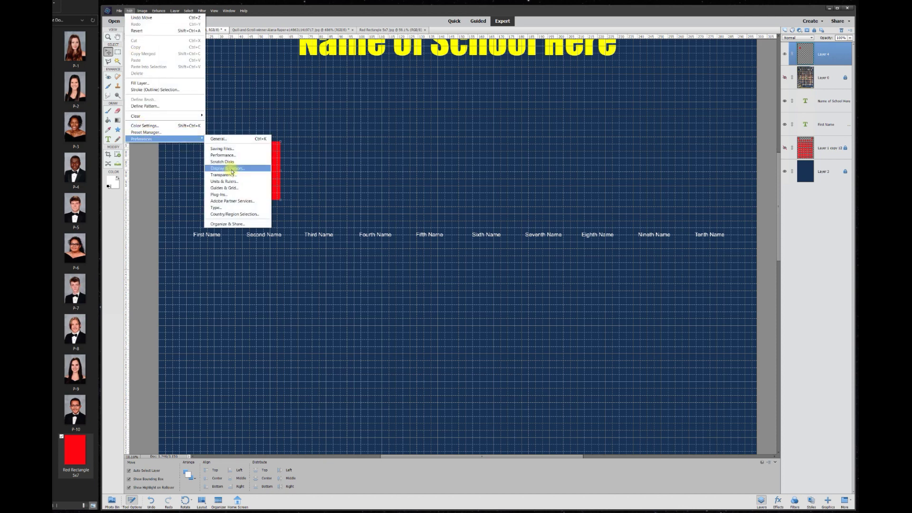
click(235, 190)
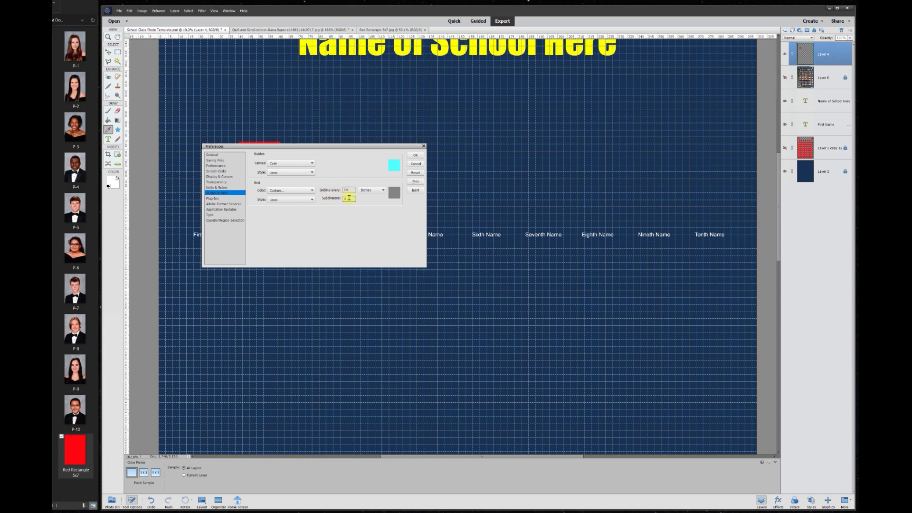
key(Return)
key(v)
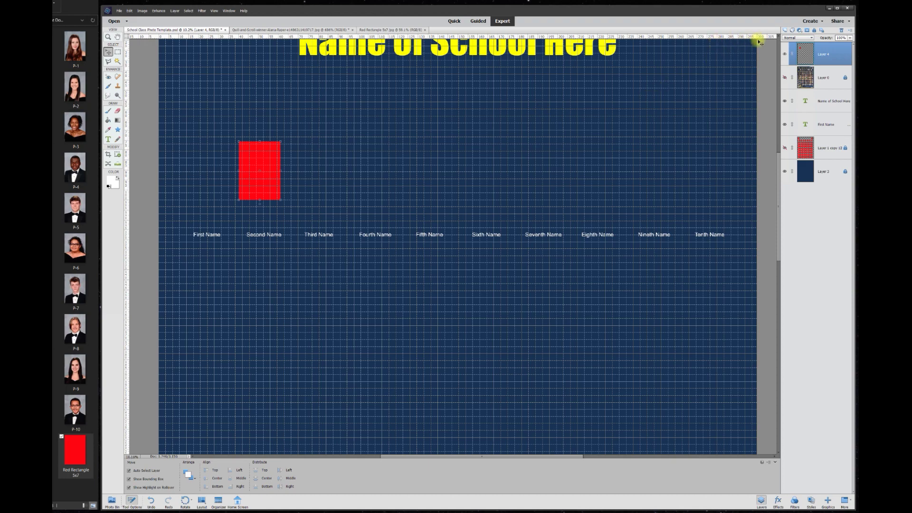
scroll(371, 278, down, 5)
Toggle Layer 6's sample class photo on and off to compare it with the red rectangle.
scroll(146, 360, up, 3)
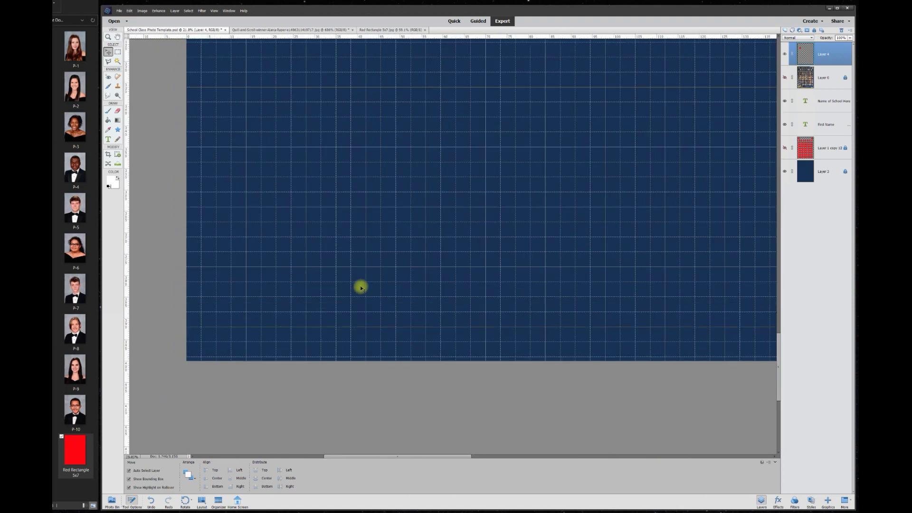
scroll(360, 287, down, 4)
scroll(327, 106, down, 2)
scroll(536, 173, up, 1)
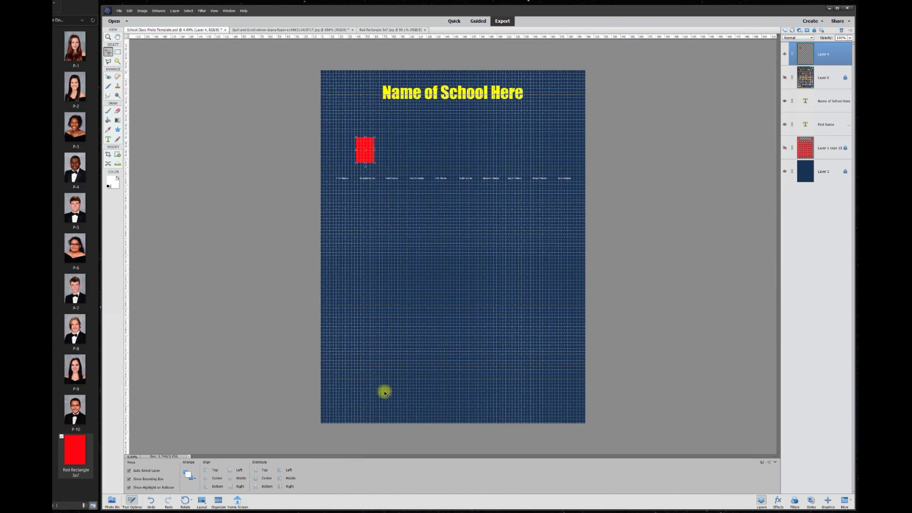
click(785, 77)
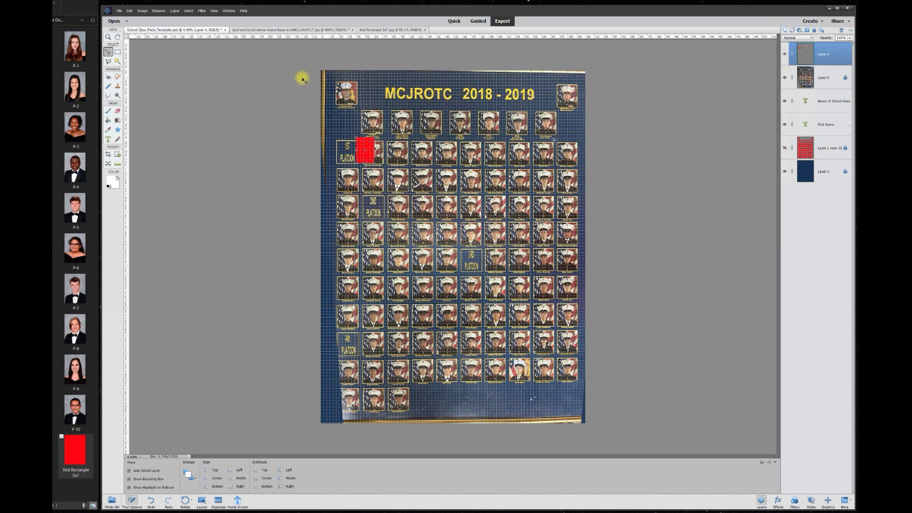
click(786, 78)
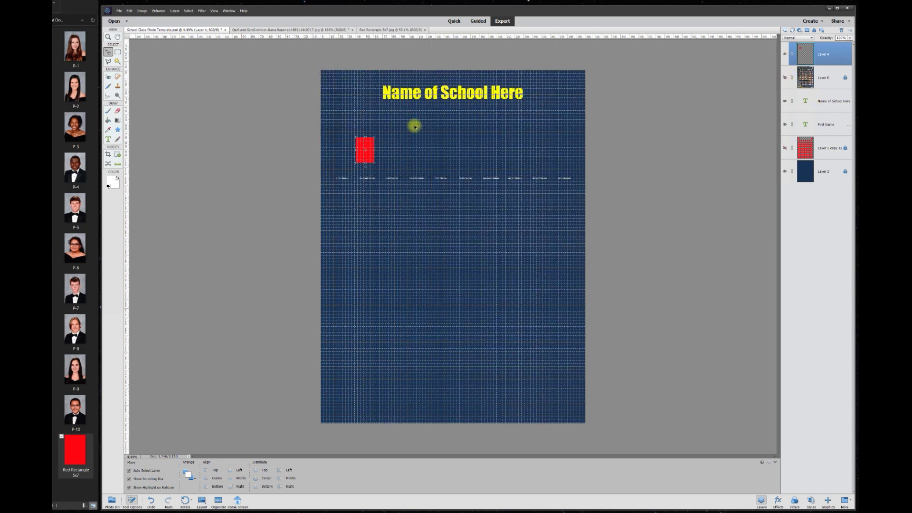
Move the red rectangle further up and left, above the First Name label.
scroll(517, 139, up, 1)
scroll(517, 140, down, 1)
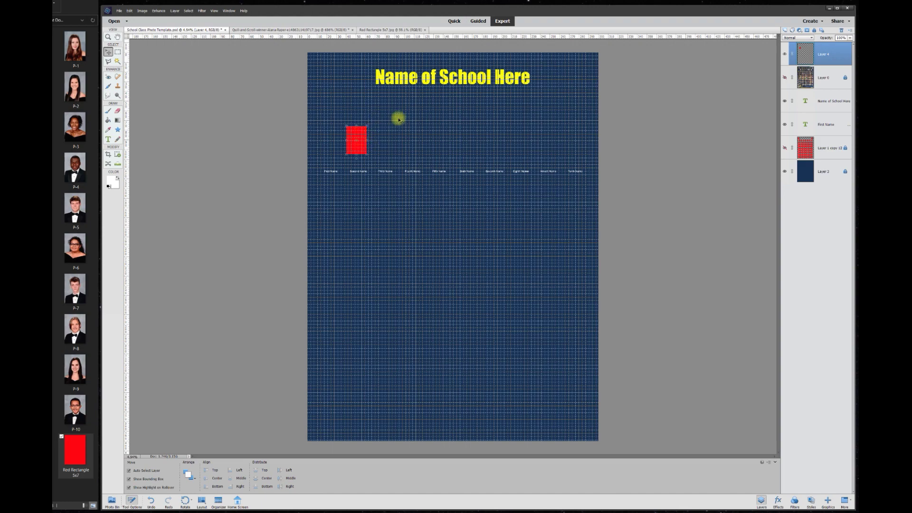
scroll(384, 120, up, 1)
scroll(362, 133, up, 2)
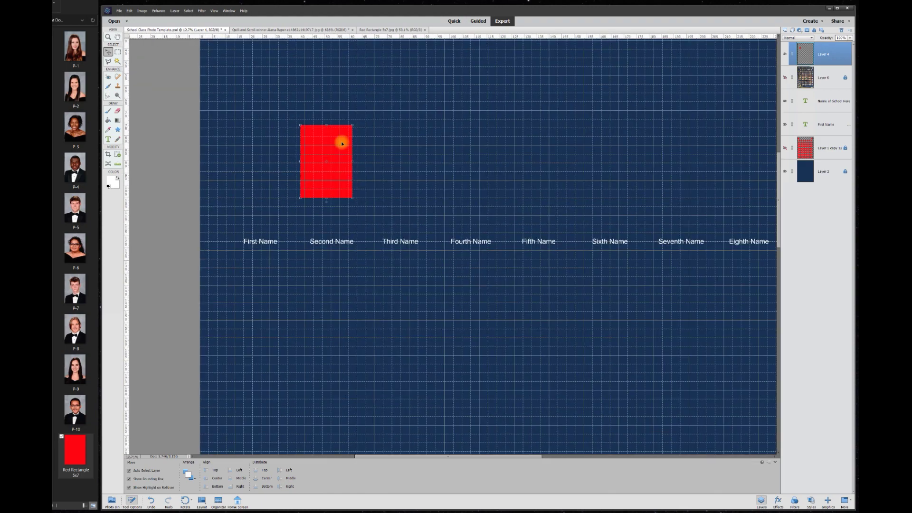
drag(340, 141, 302, 124)
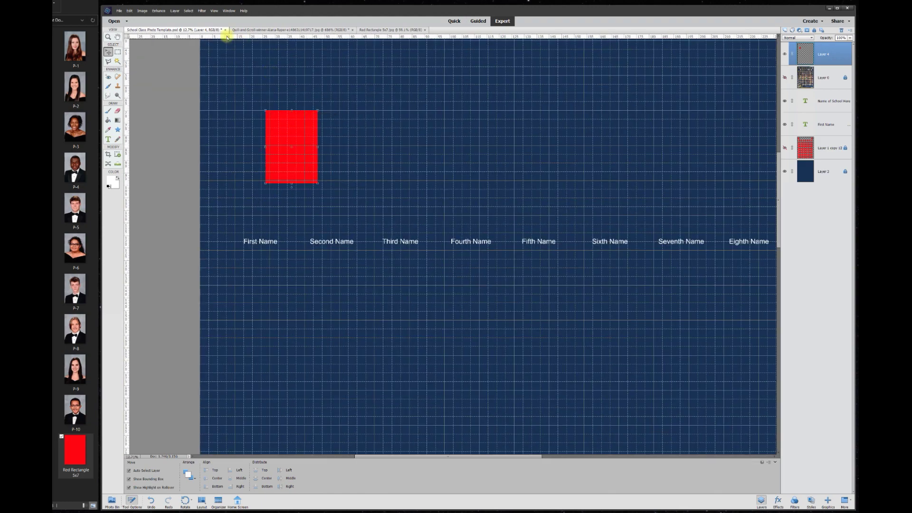
Enable Snap To Grid and drag the red rectangle to a new grid position.
click(215, 12)
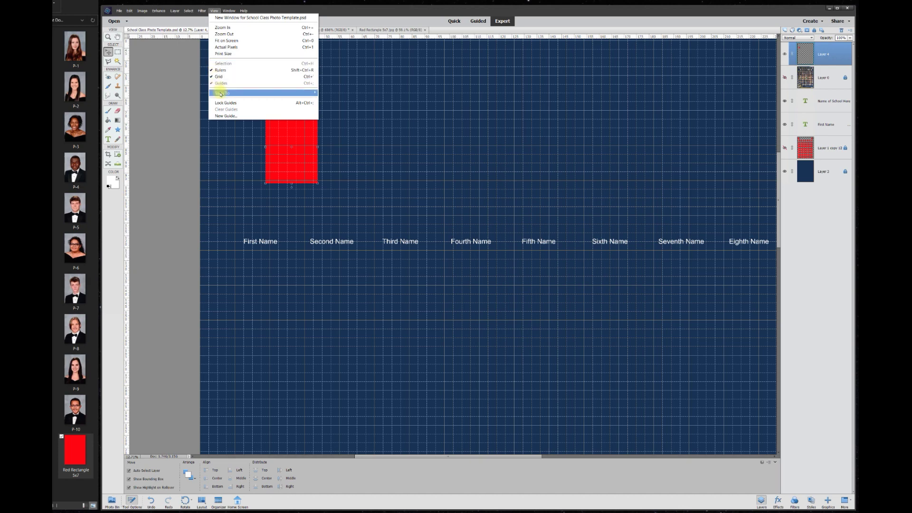
mouse_move(222, 93)
click(331, 100)
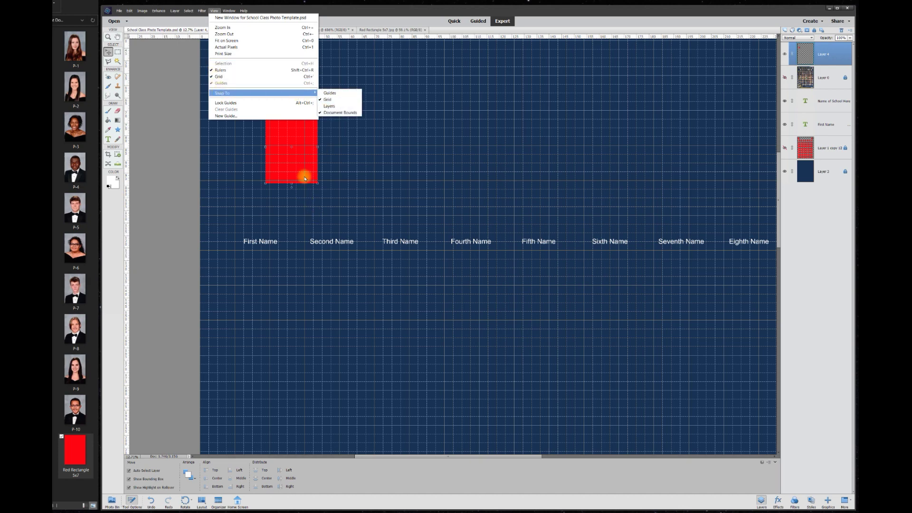
drag(299, 158, 677, 206)
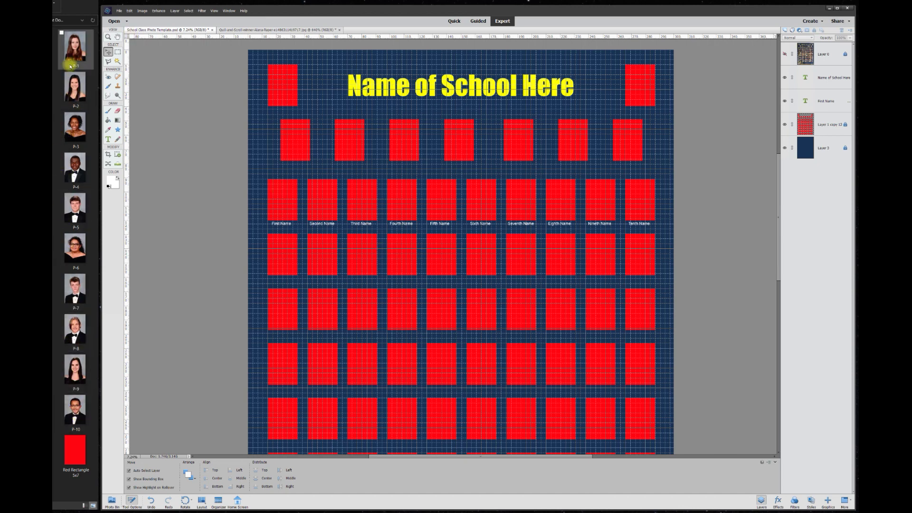
Bring the Quill portrait into the Red Rectangle 5x7 document.
click(245, 30)
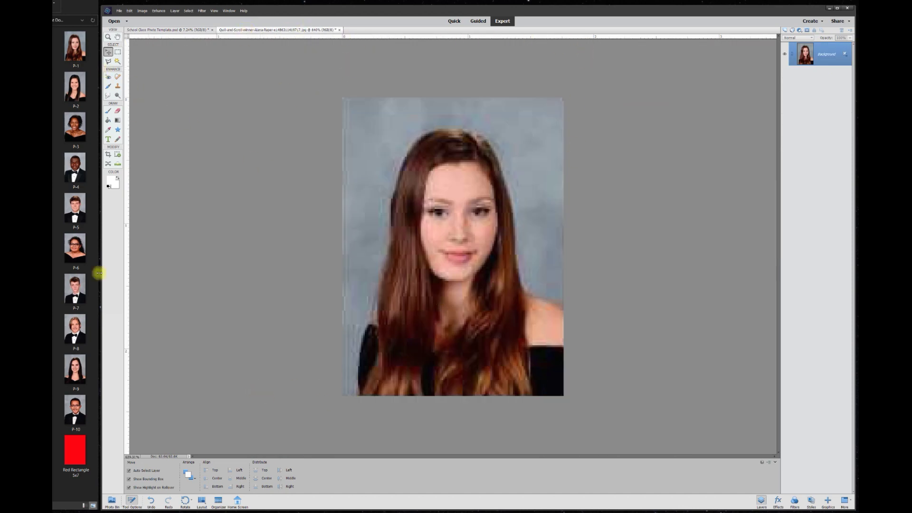
drag(84, 457, 245, 330)
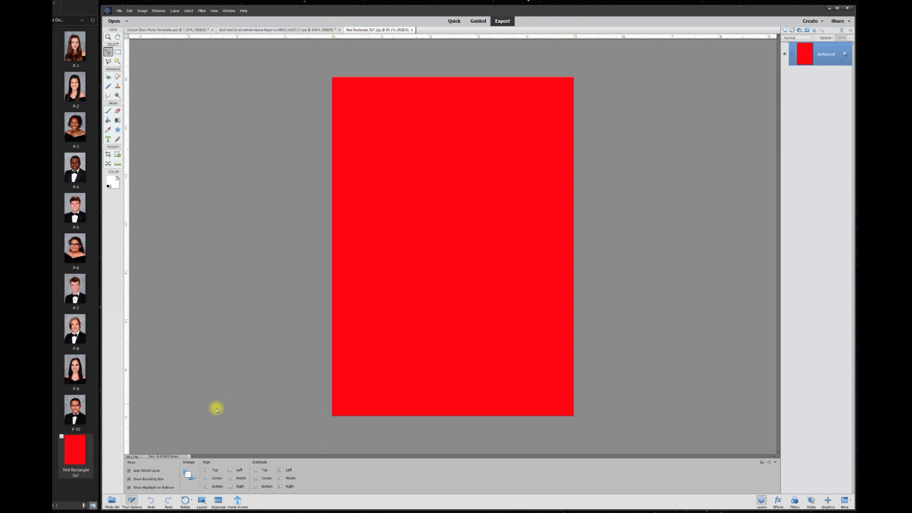
drag(217, 409, 384, 154)
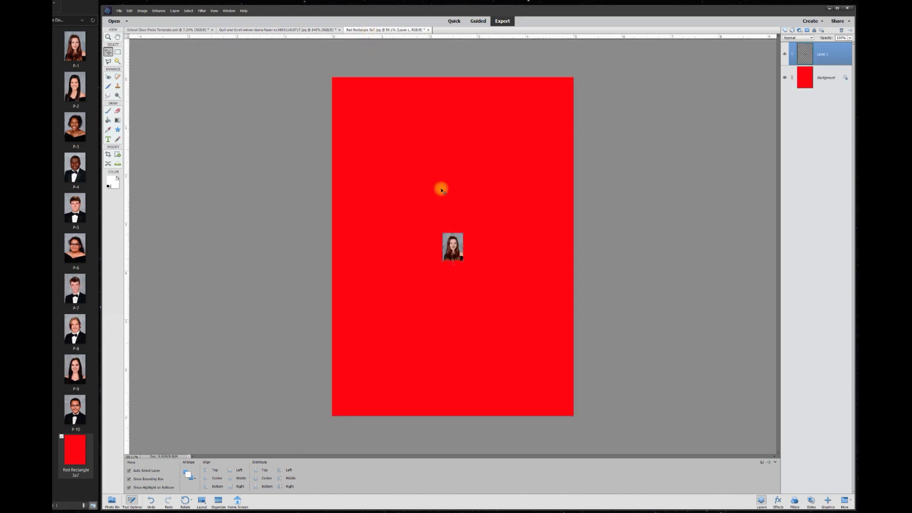
Scale the portrait to cover the red canvas, nudge it left, and select the Background layer.
drag(453, 246, 583, 415)
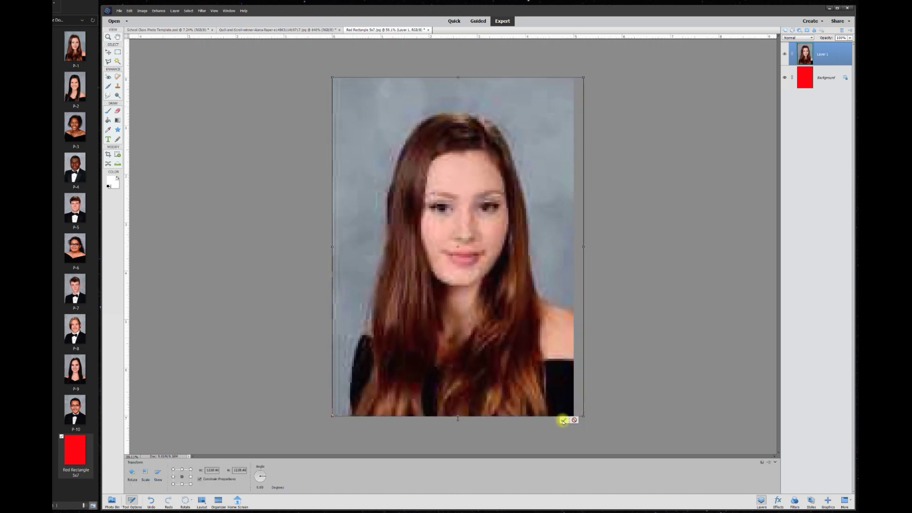
click(562, 421)
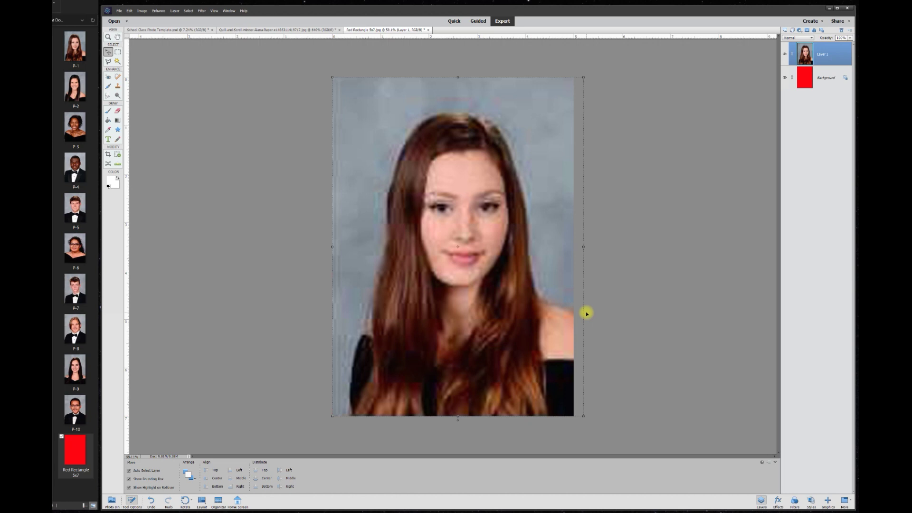
key(Left)
key(Left)
key(Left)
key(Left)
key(Left)
key(Left)
key(Left)
key(Left)
key(Left)
key(Left)
key(Left)
key(Left)
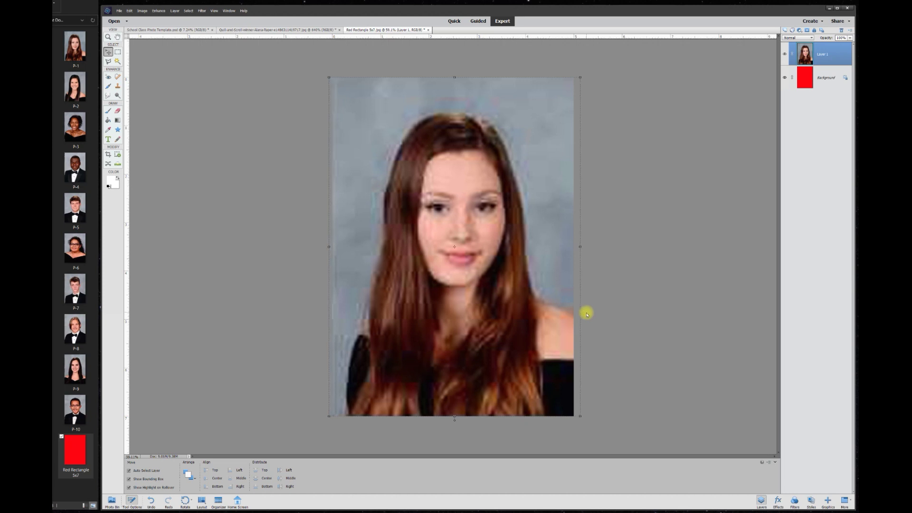
key(Left)
key(Left)
key(Left)
key(Left)
key(Left)
key(Left)
key(Left)
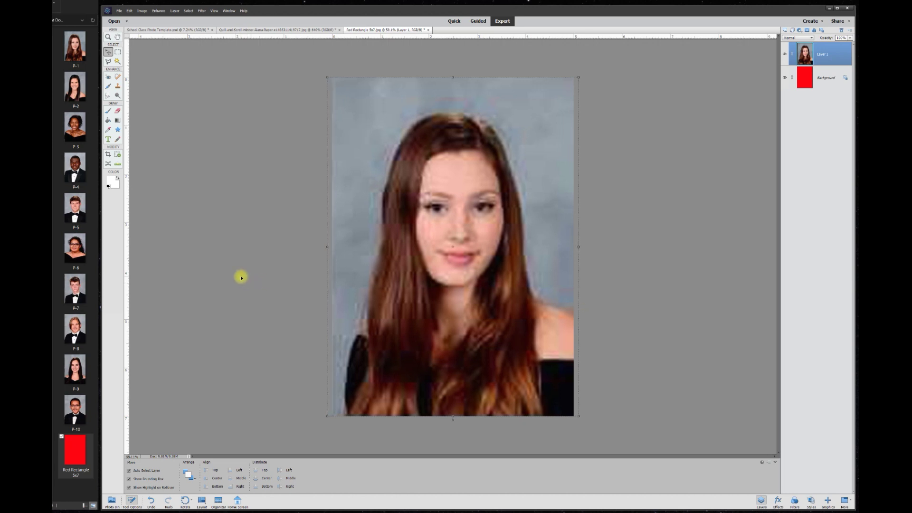
key(alt+bracketleft)
click(108, 155)
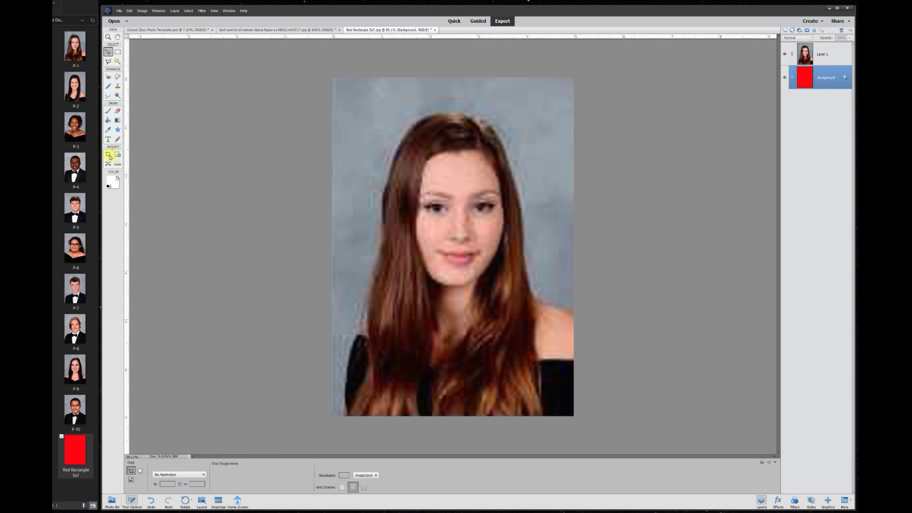
Crop the portrait document around the whole photo.
drag(328, 75, 588, 428)
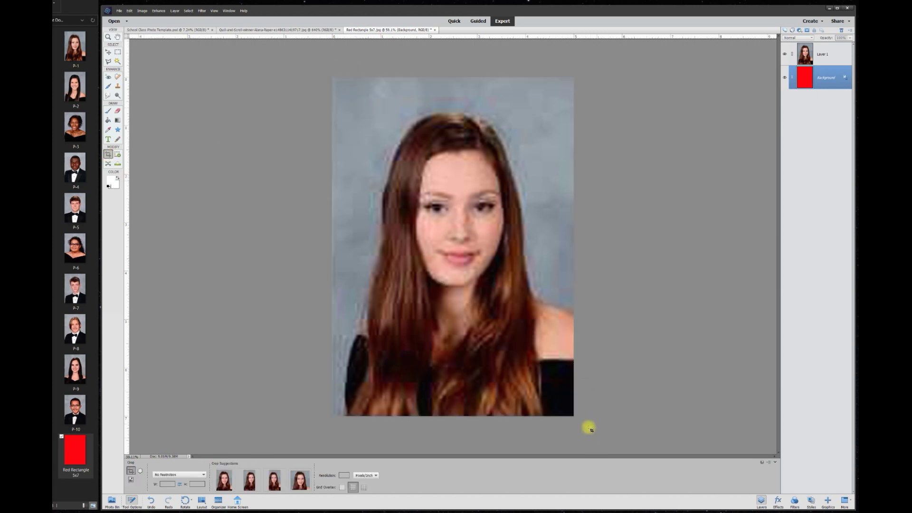
click(552, 421)
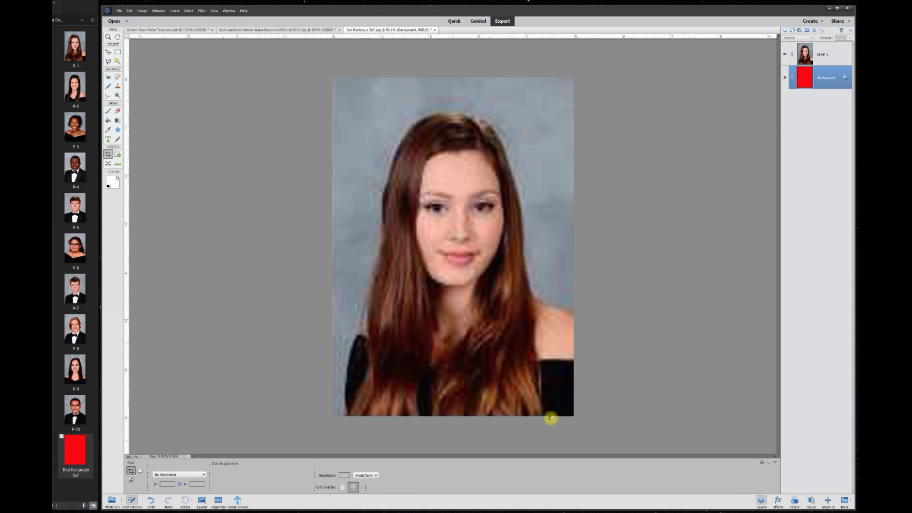
click(120, 11)
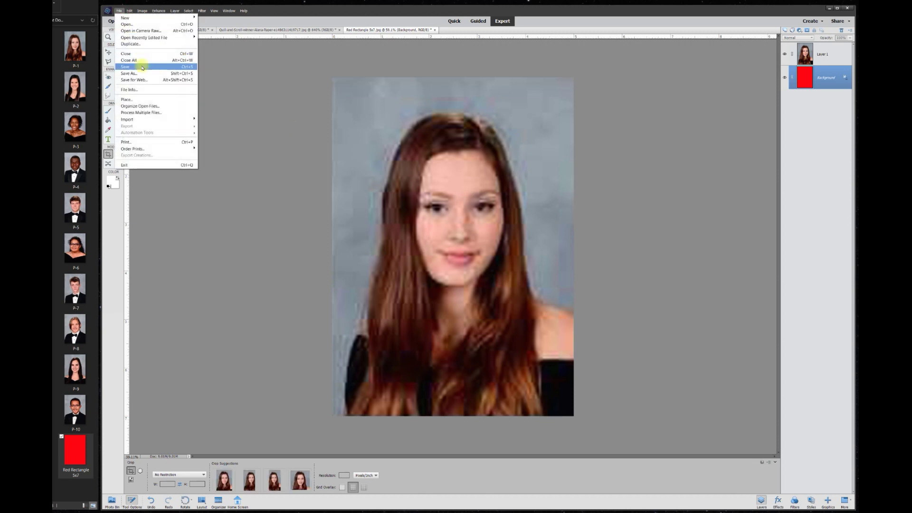
click(132, 301)
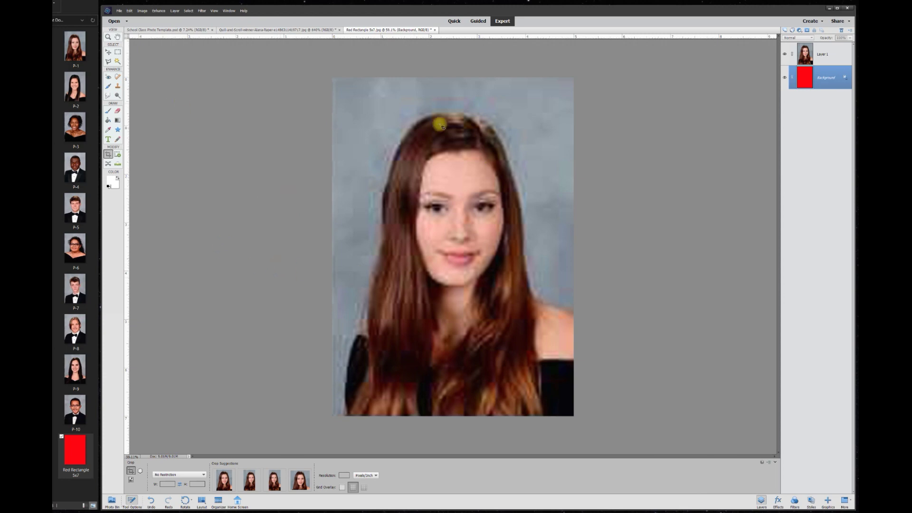
Close the Red Rectangle 5x7 and Quill-and-Scroll documents without saving.
click(434, 30)
click(478, 193)
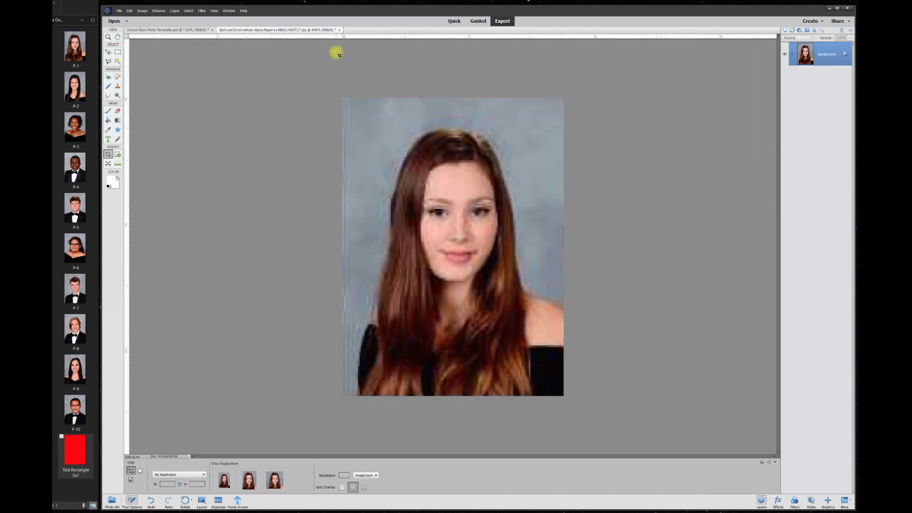
click(340, 30)
click(473, 194)
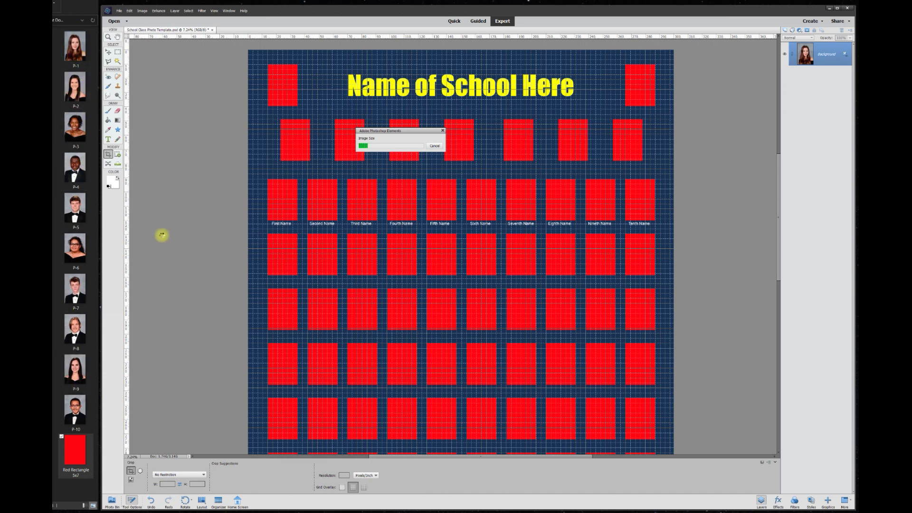
Open portraits P-1 to P-10 from the Photo Bin and drag P-1 into the class template.
click(75, 412)
shift+click(76, 50)
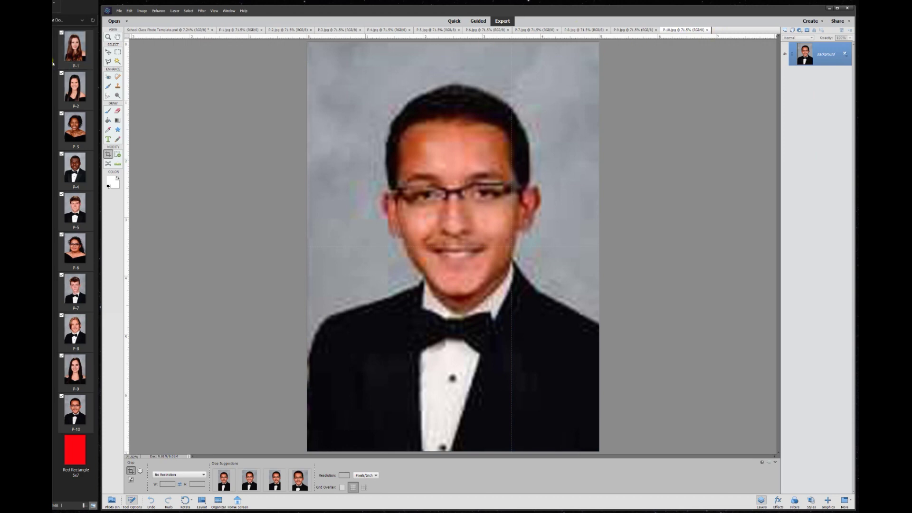
click(175, 29)
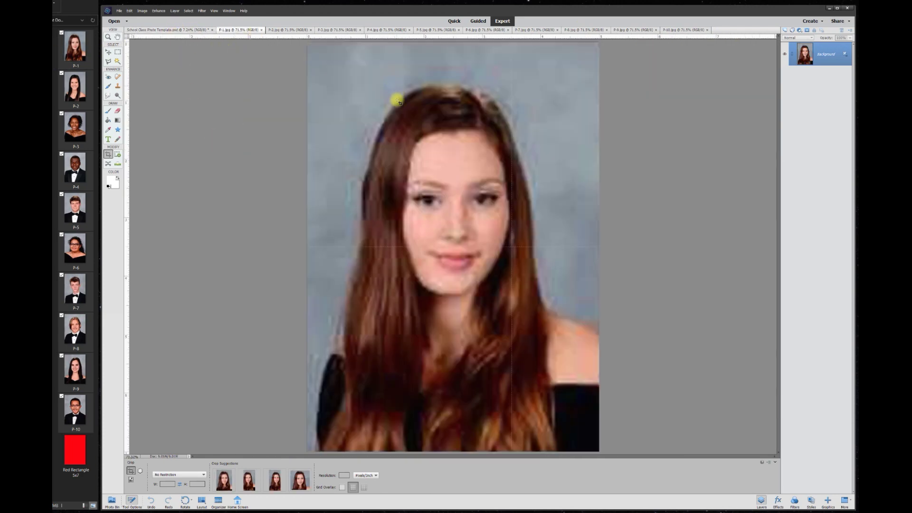
click(238, 30)
click(108, 53)
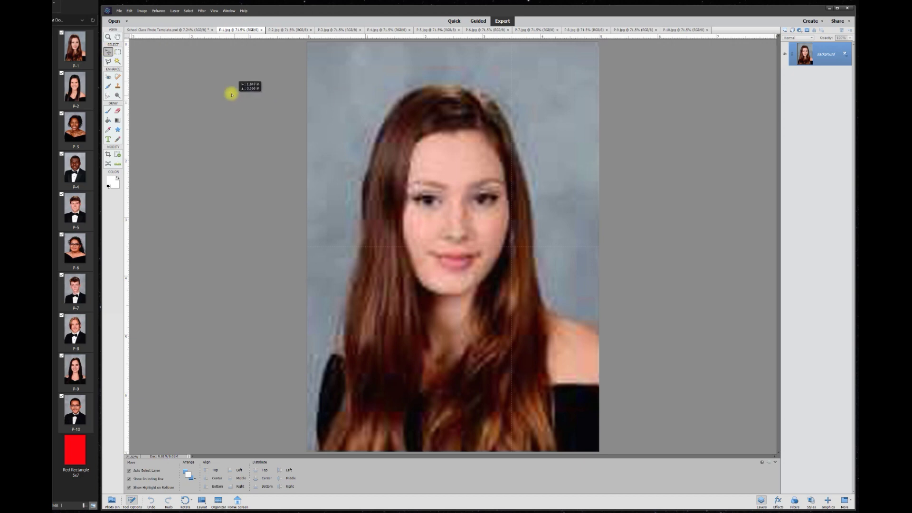
drag(184, 36, 316, 201)
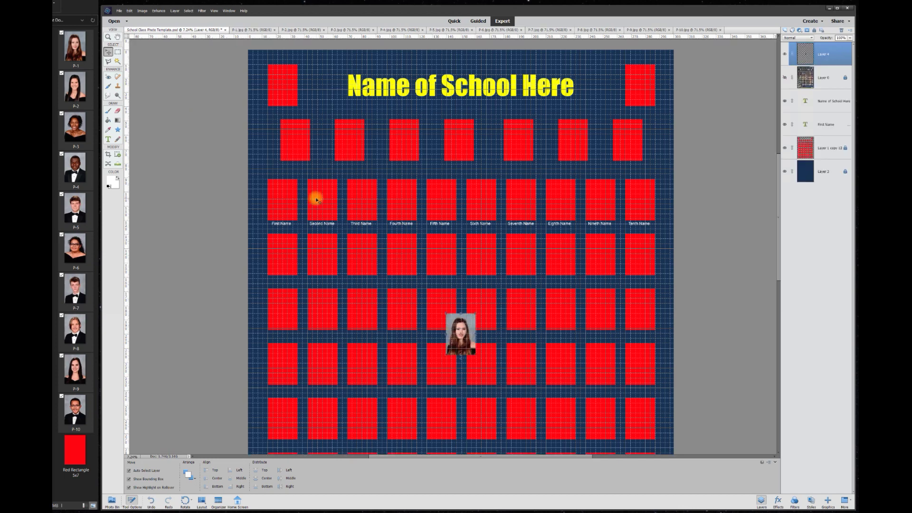
Place portraits P-1, P-2 and P-3 over the First, Second and Third Name boxes.
drag(460, 332, 283, 200)
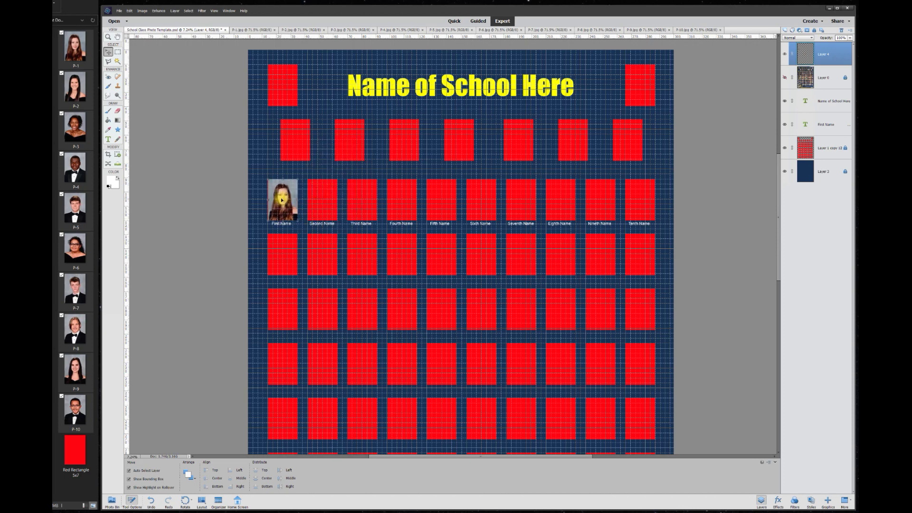
click(264, 32)
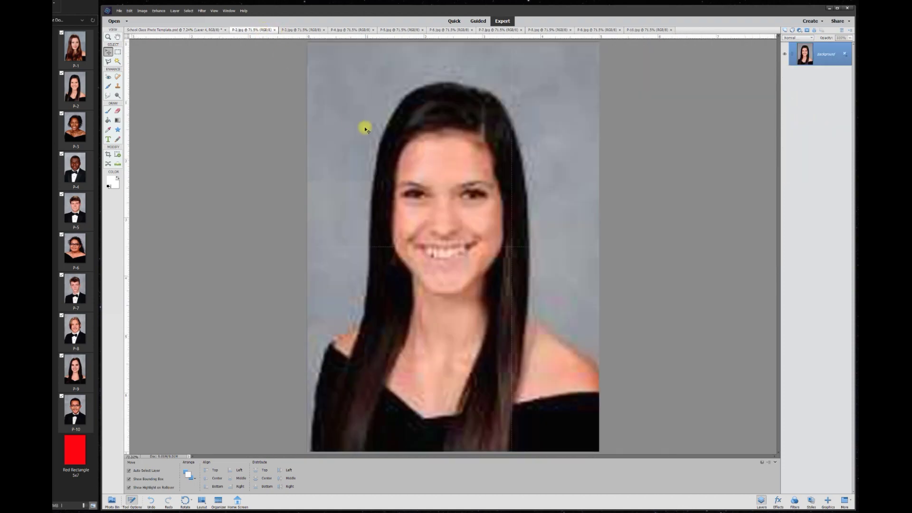
drag(358, 96, 188, 30)
drag(221, 63, 426, 224)
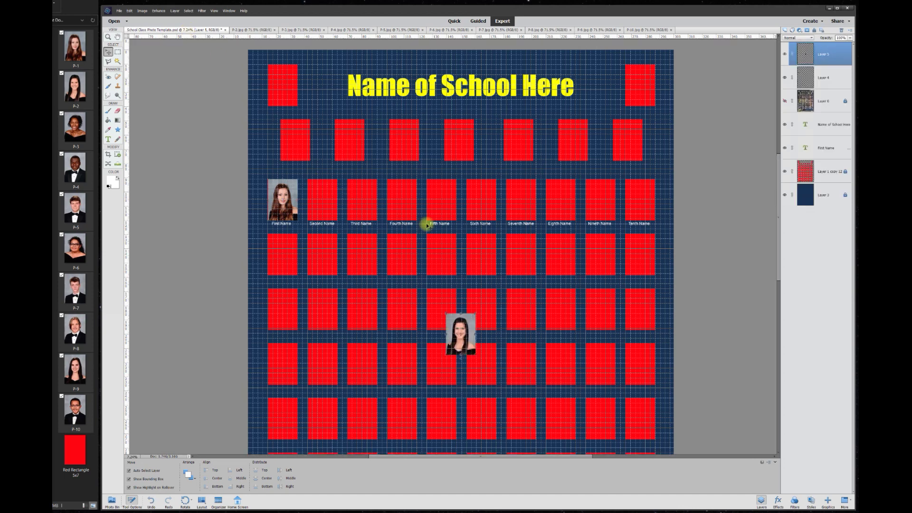
drag(470, 317, 325, 188)
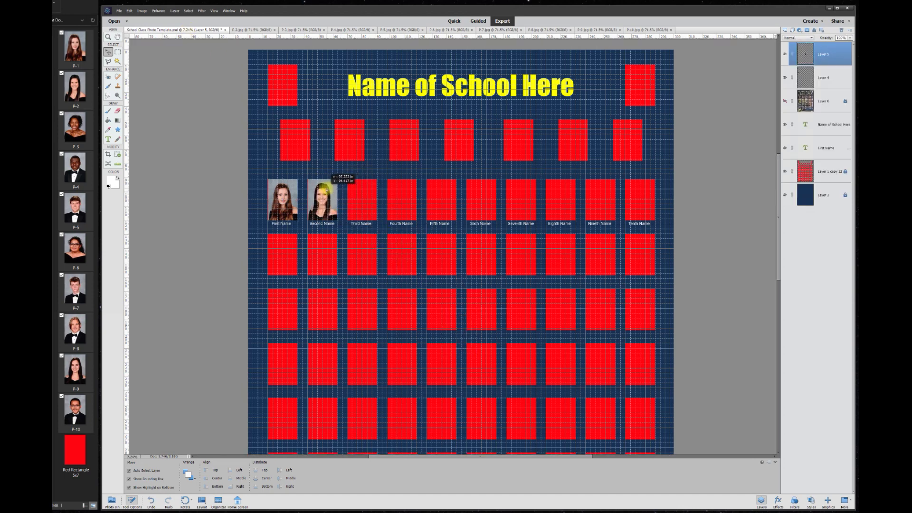
click(264, 30)
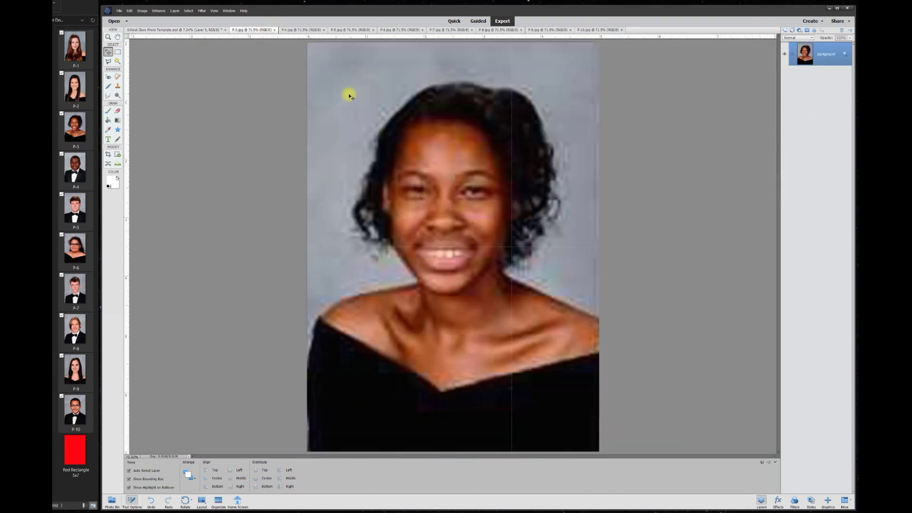
drag(349, 97, 349, 190)
Place portraits P-4, P-5 and P-6 over the Fourth to Sixth Name boxes, closing each tab.
click(274, 30)
drag(315, 51, 402, 190)
click(274, 30)
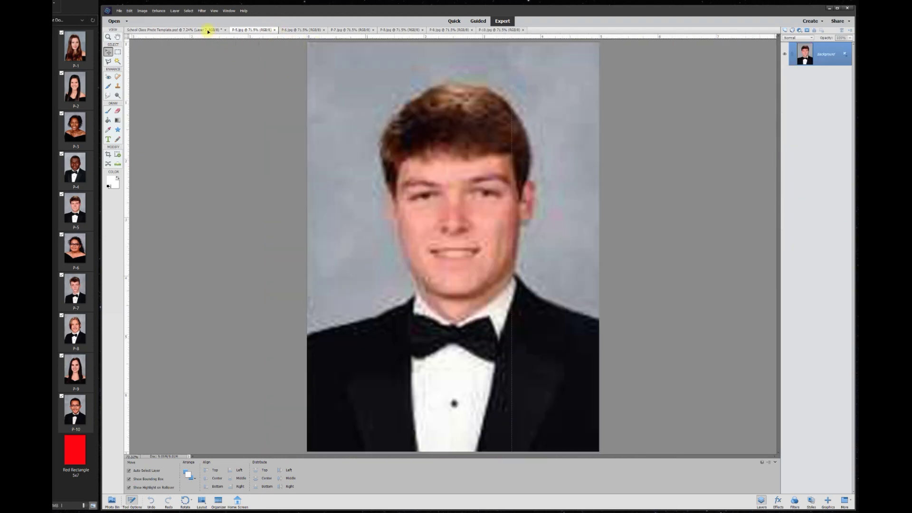
drag(208, 32, 440, 192)
click(274, 30)
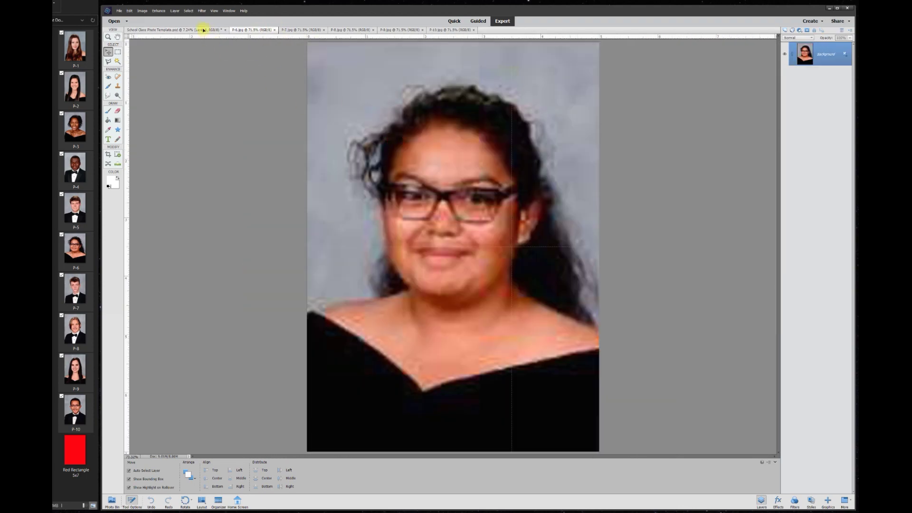
drag(204, 30, 494, 191)
click(275, 30)
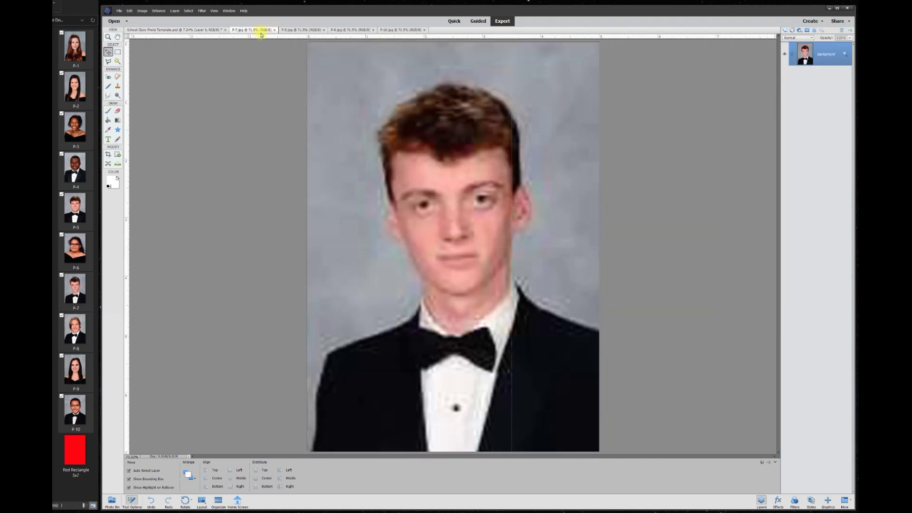
Place portraits P-7 through P-10 over the Seventh to Tenth Name boxes.
drag(261, 35, 521, 199)
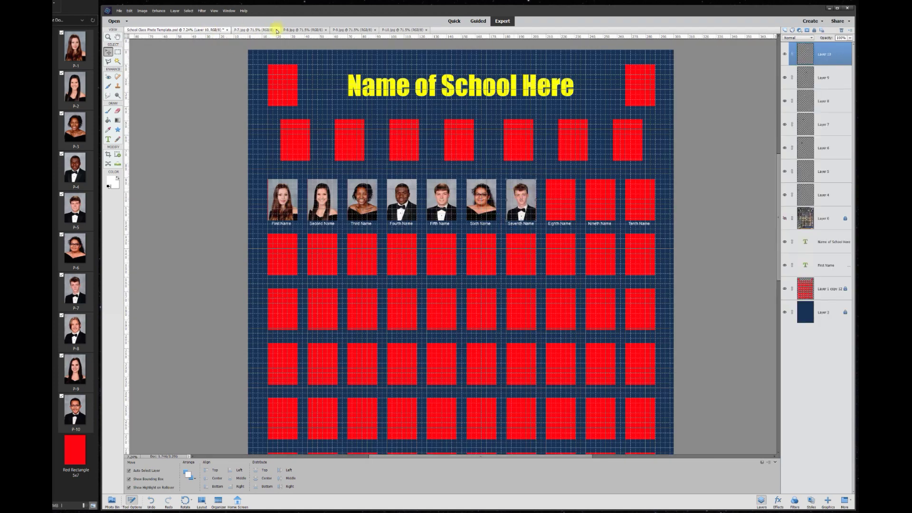
click(277, 31)
drag(352, 142, 562, 190)
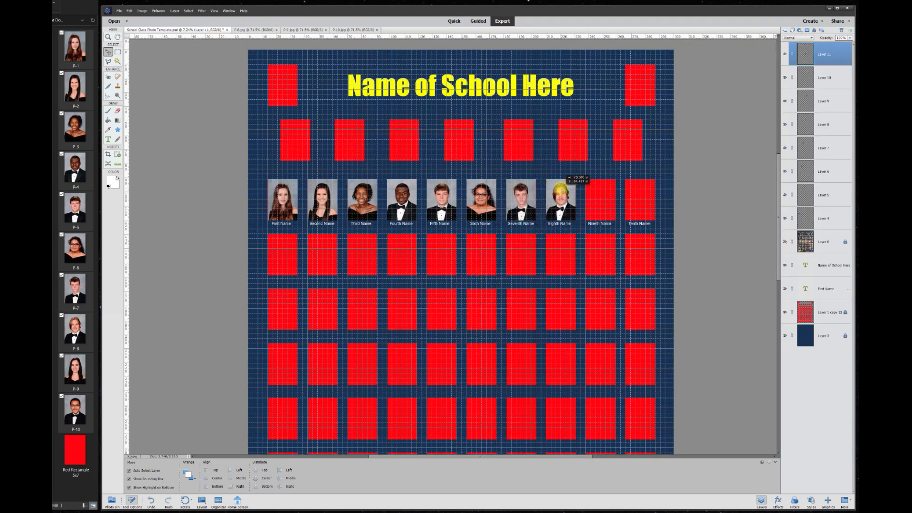
click(277, 30)
drag(375, 124, 609, 178)
click(277, 31)
drag(230, 51, 633, 193)
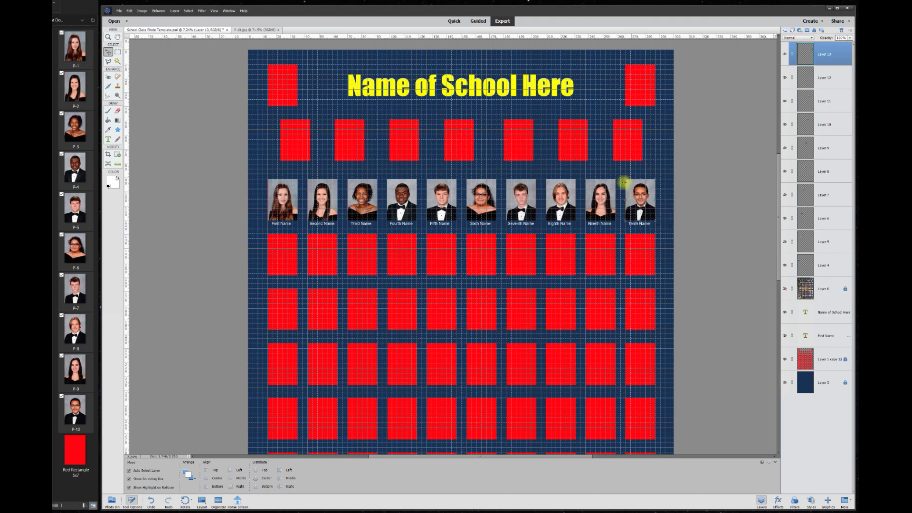
Turn on View > Snap To > Layers.
click(215, 11)
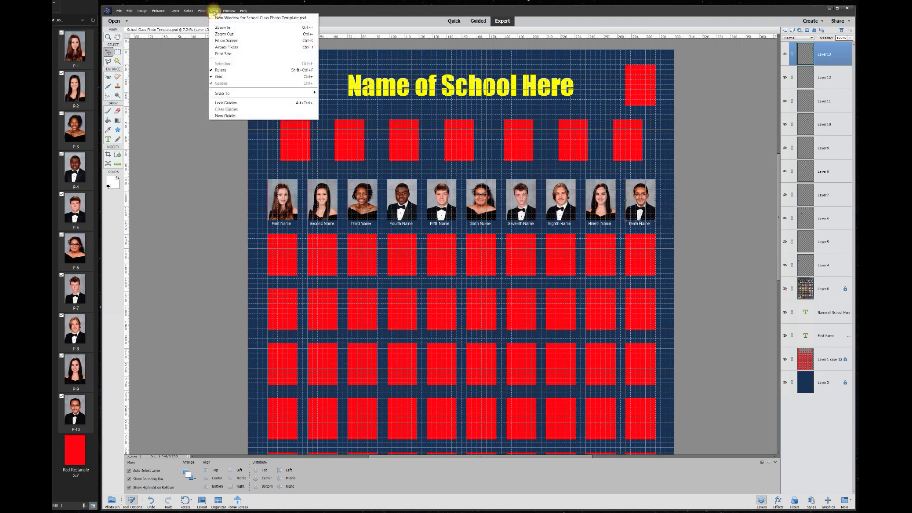
mouse_move(229, 93)
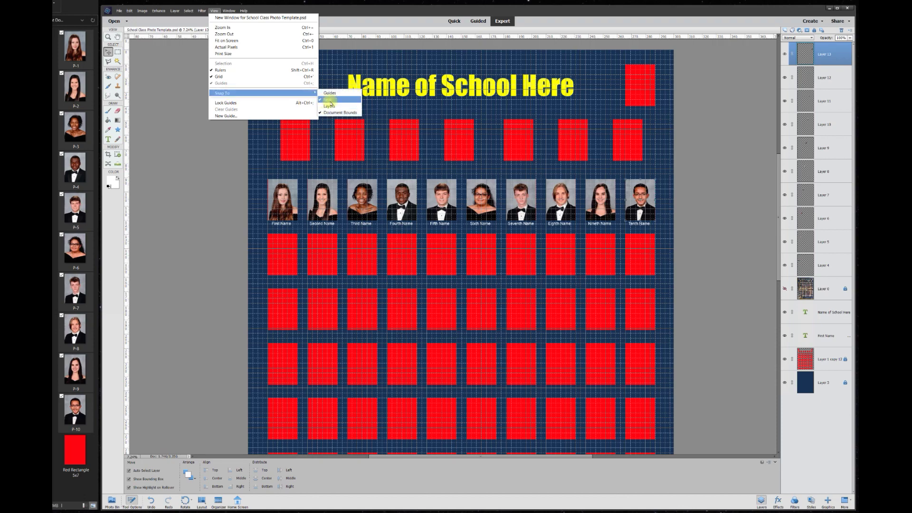
click(305, 214)
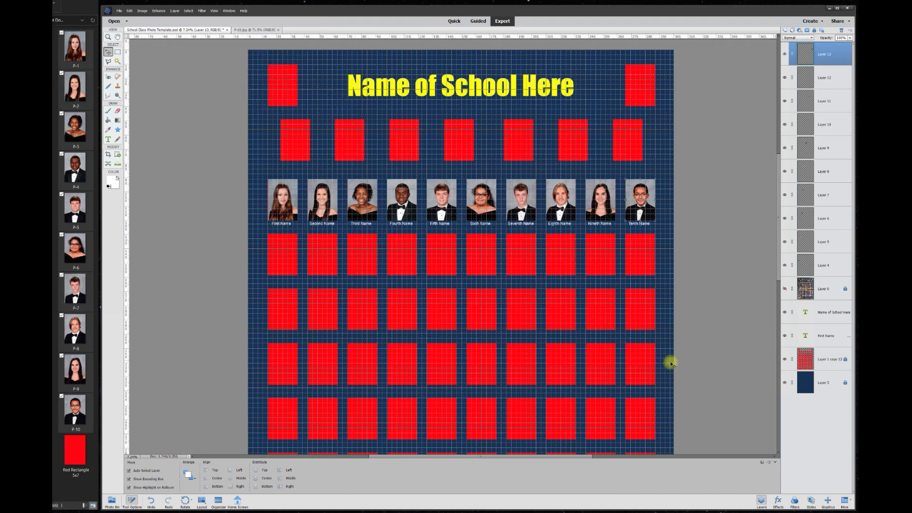
Select the ten placed portraits and Alt-drag copies onto each lower red row.
drag(274, 194, 672, 193)
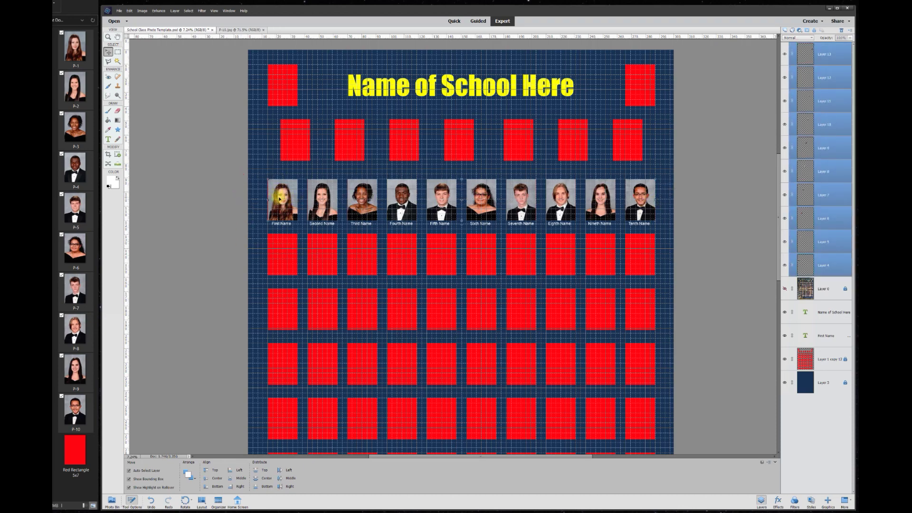
drag(282, 207, 283, 365)
scroll(283, 365, down, 2)
drag(285, 195, 286, 382)
Alt-drag portrait copies into the third through seventh top-row boxes.
scroll(345, 195, up, 3)
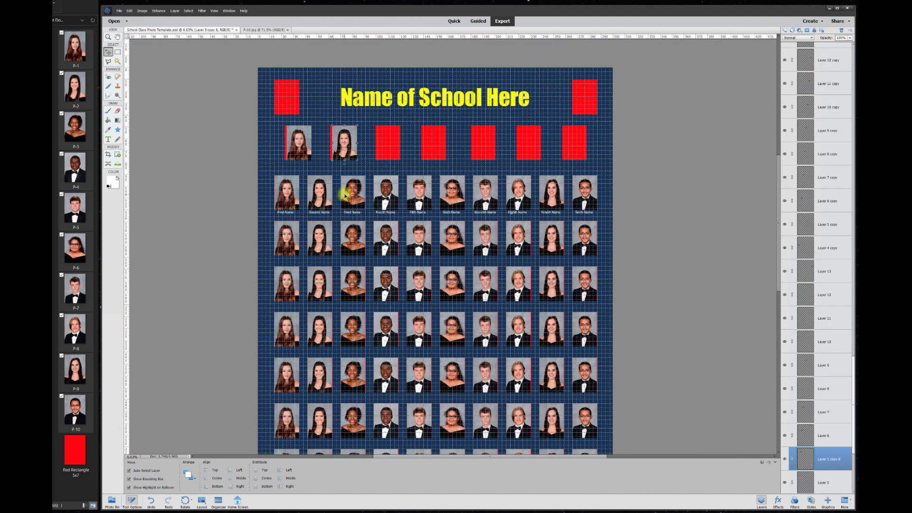
drag(345, 194, 382, 143)
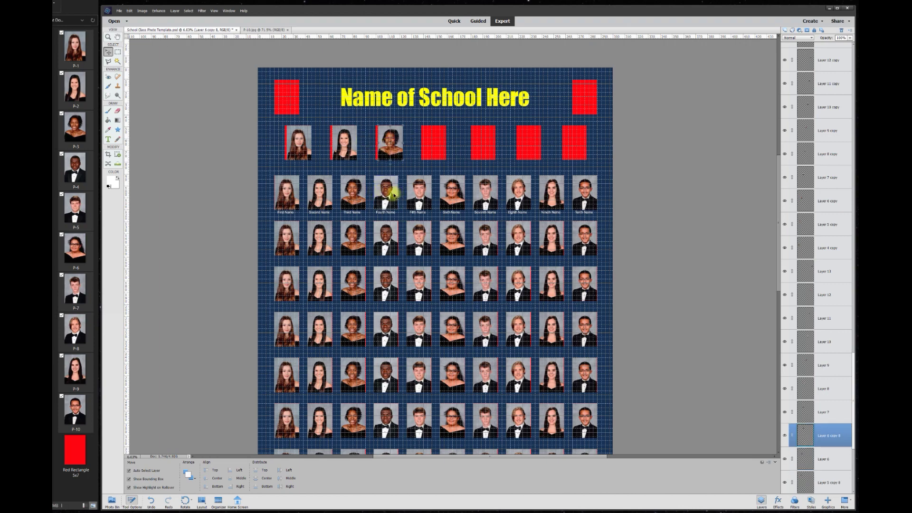
drag(390, 196, 442, 156)
drag(443, 193, 530, 147)
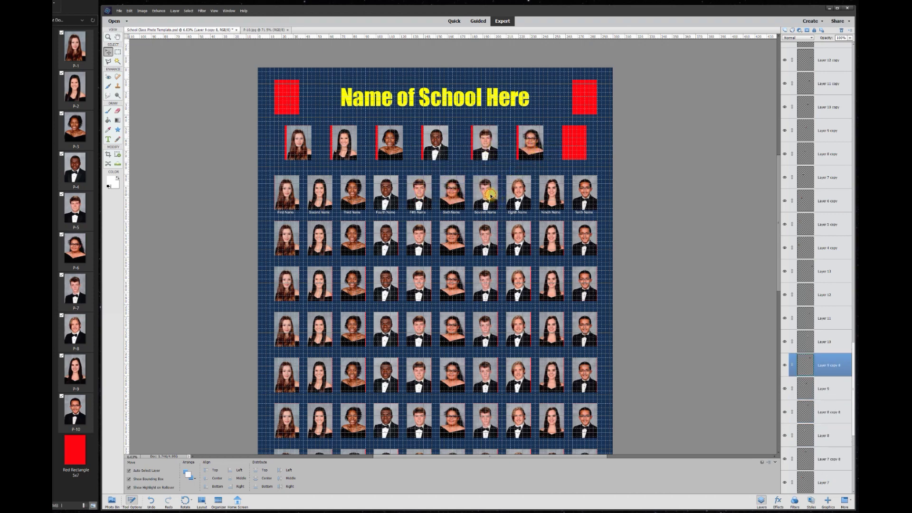
drag(491, 194, 576, 142)
Select the seven top-row portraits and nudge them left over the red strips.
scroll(421, 118, up, 1)
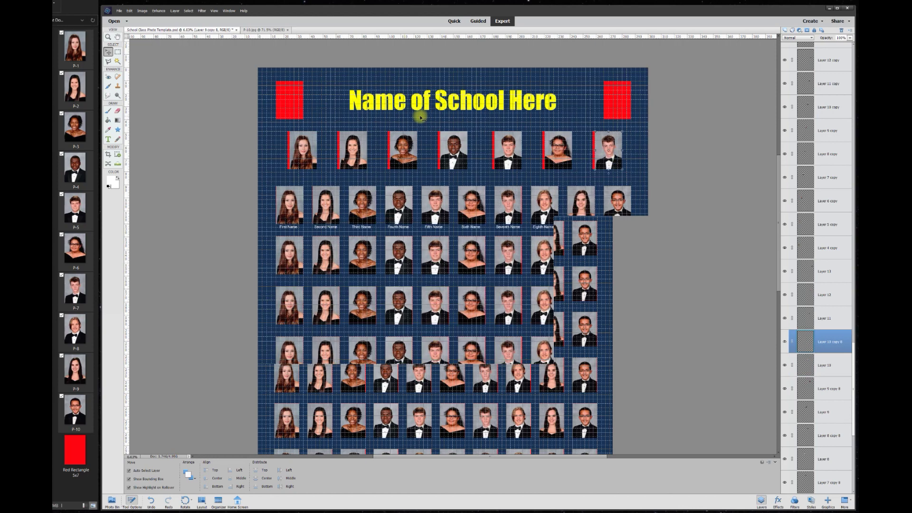
scroll(420, 118, up, 1)
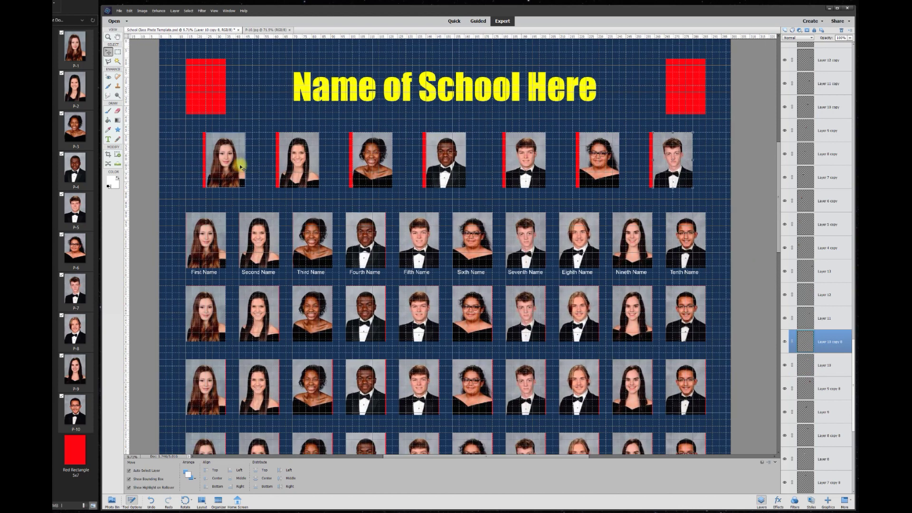
drag(187, 128, 674, 171)
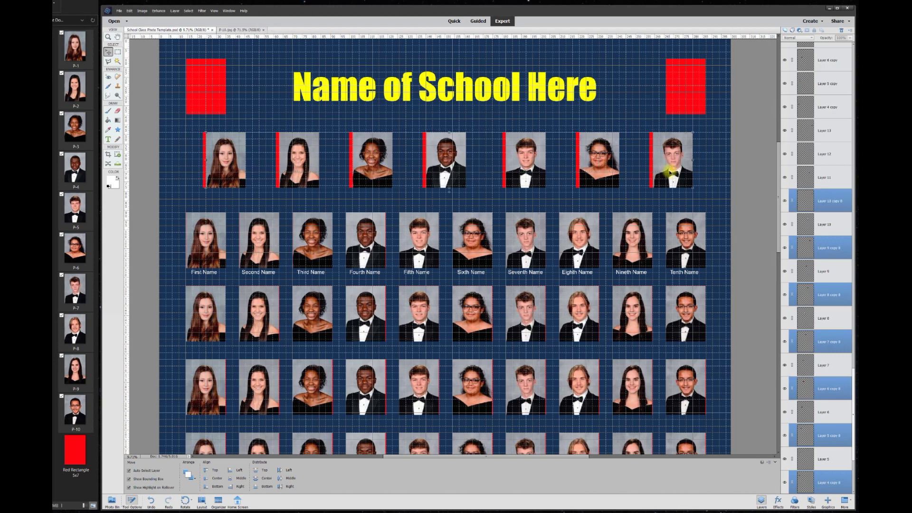
key(Left)
key(Left)
key(Left)
key(Left)
key(Left)
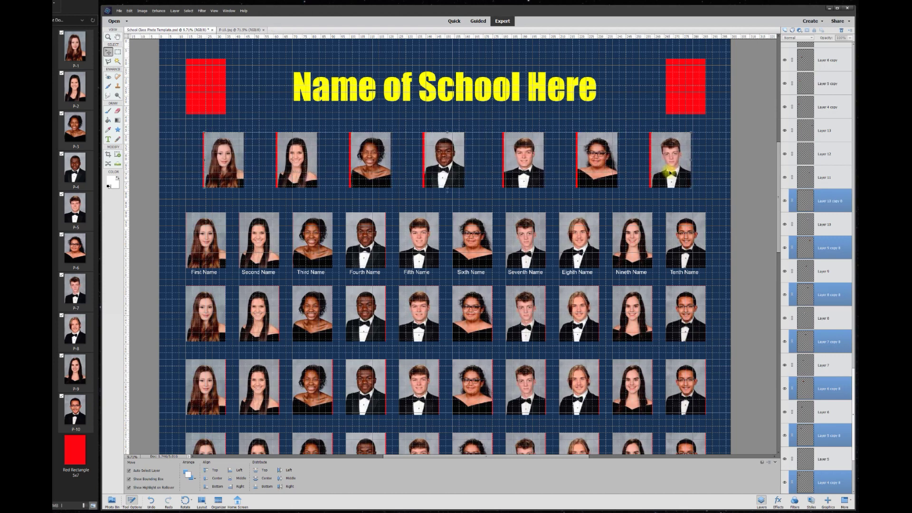
key(Left)
key(Left)
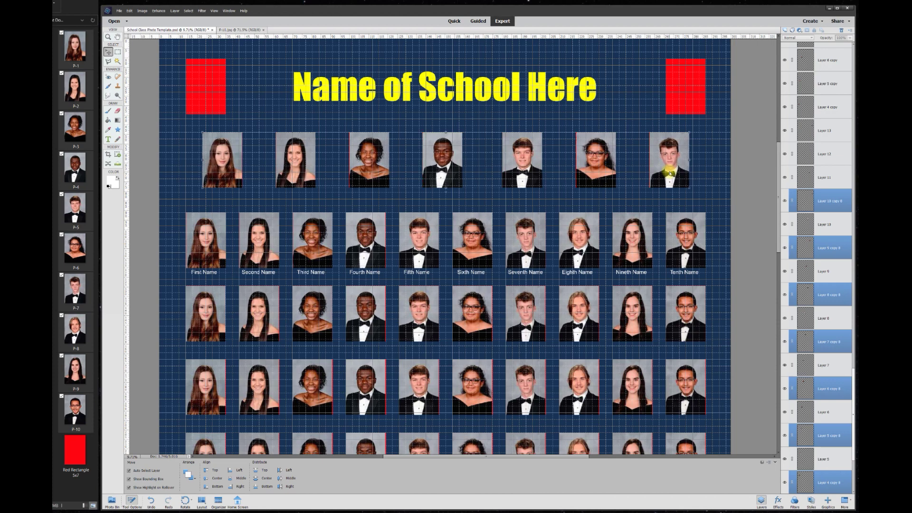
key(Right)
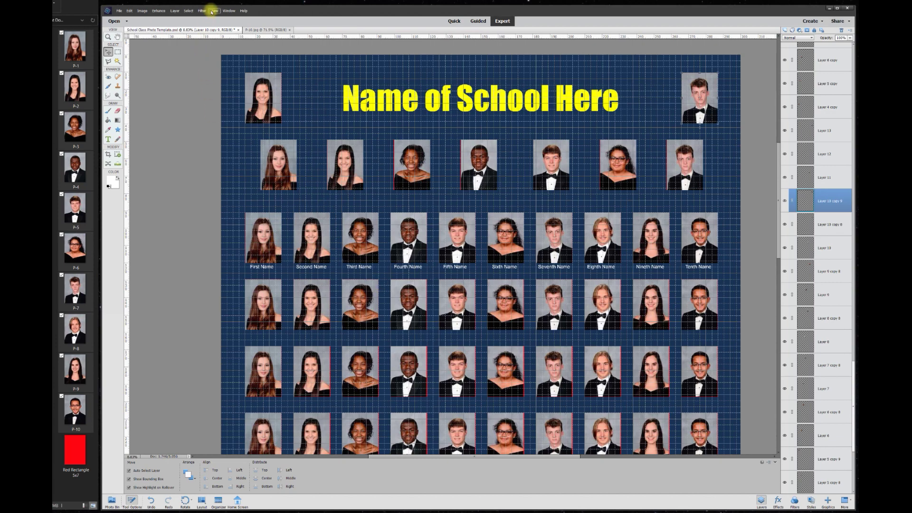
Hide the grid and Alt-drag a copy of the First Name label row beneath the next portrait row.
click(212, 11)
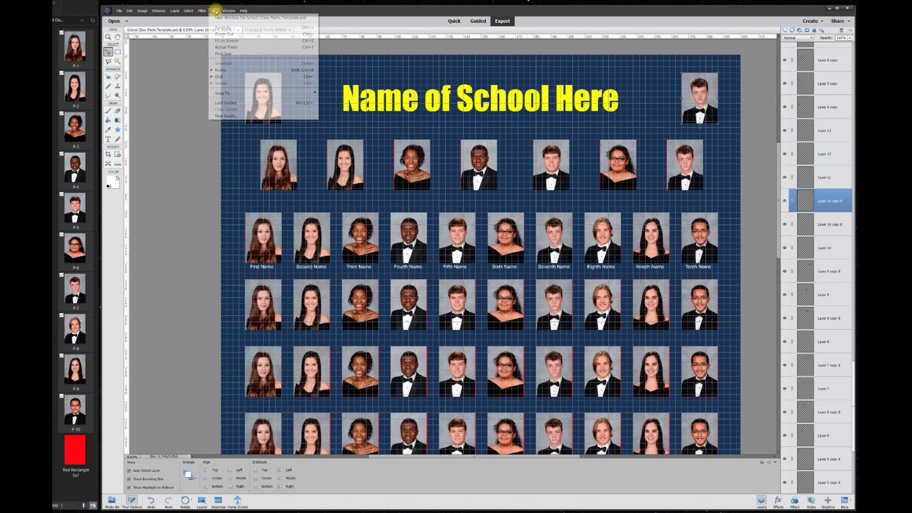
click(223, 77)
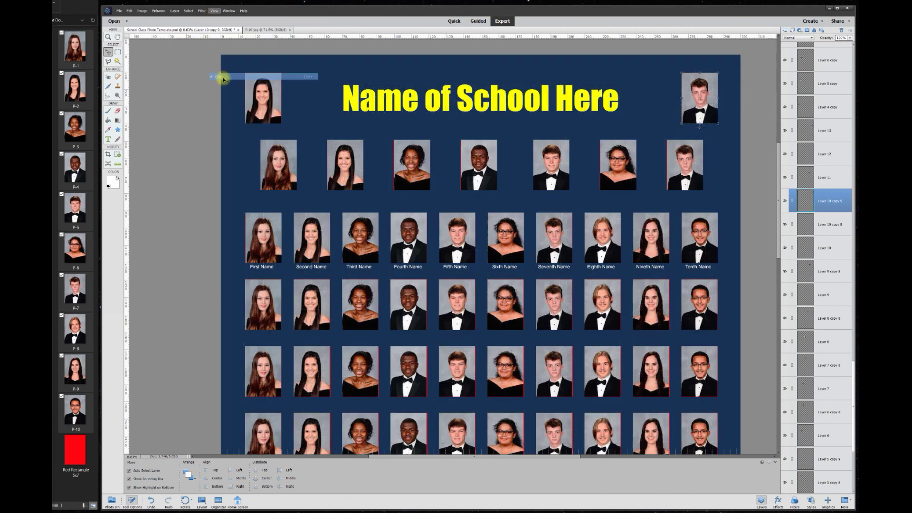
click(267, 268)
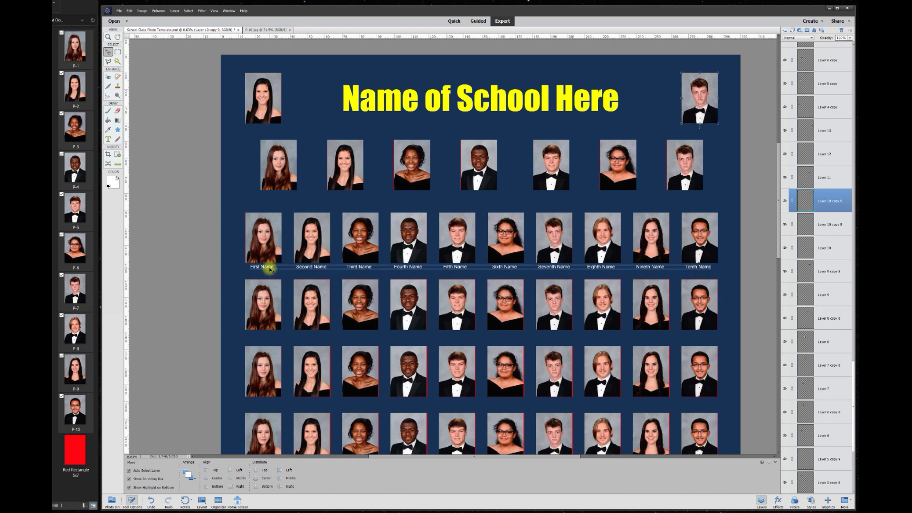
drag(270, 270, 268, 403)
double_click(268, 267)
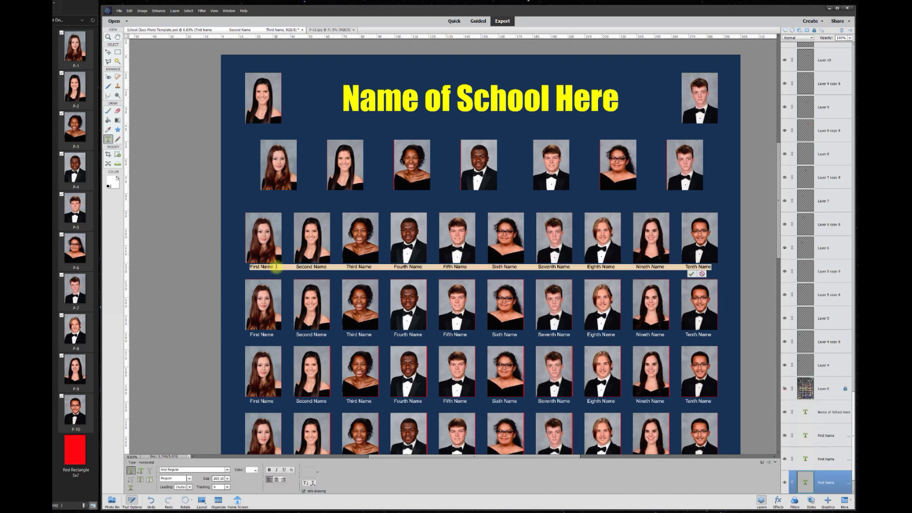
Replace 'Second' with 'Twentieth' in the first name row's second label and commit the edit.
click(299, 269)
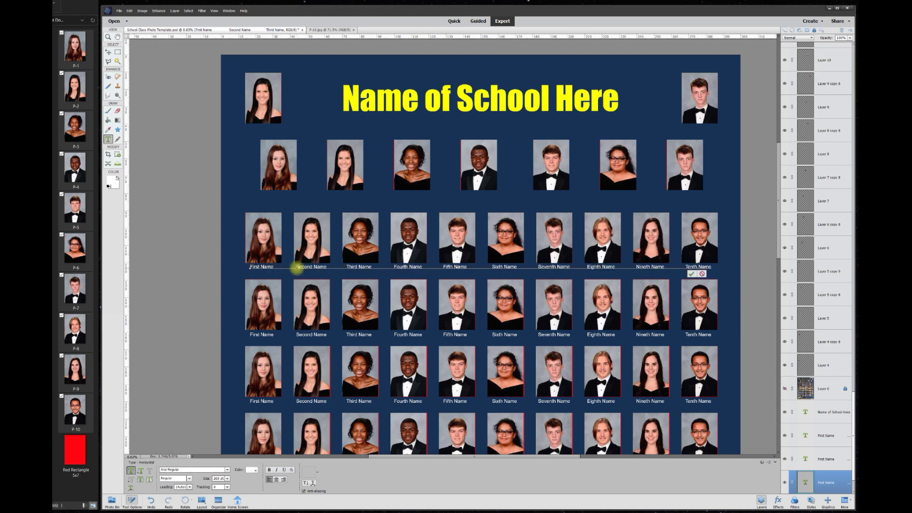
double_click(301, 267)
text(Twentieth)
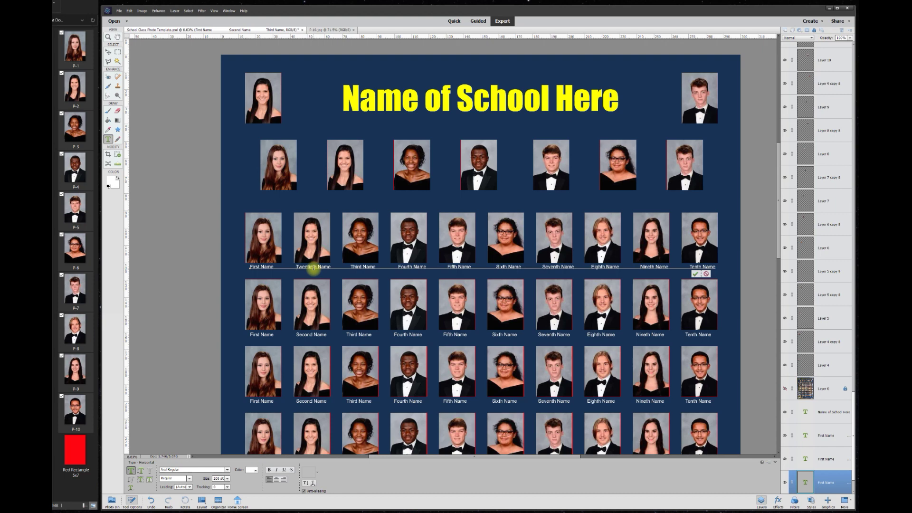
key(BackSpace)
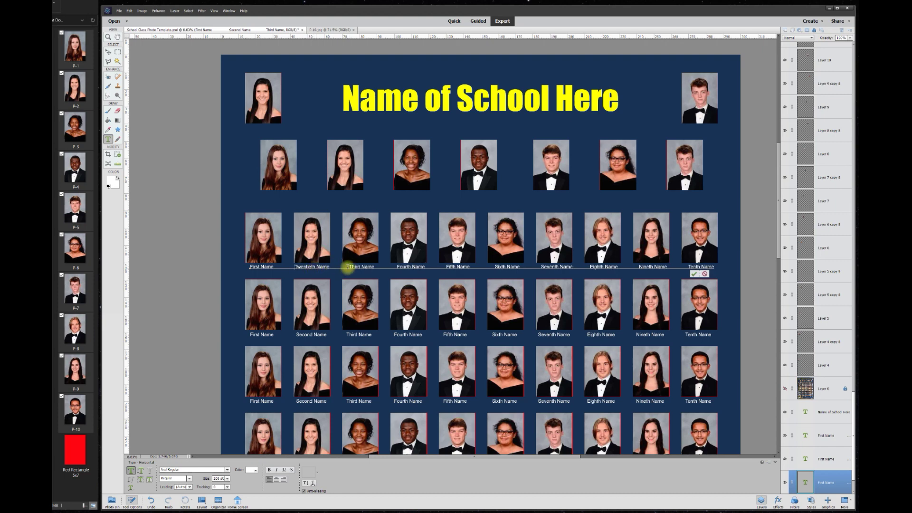
key(BackSpace)
key(BackSpace)
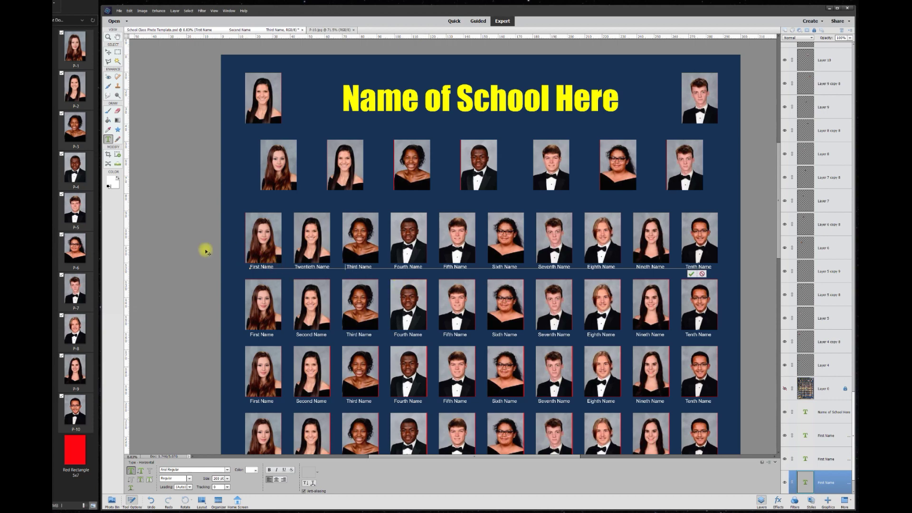
key(ctrl+Return)
key(v)
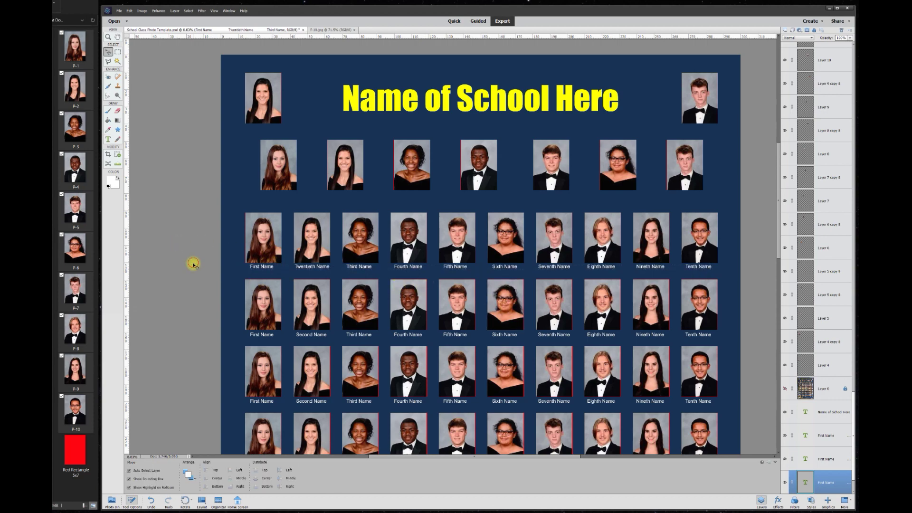
scroll(193, 265, down, 1)
double_click(418, 124)
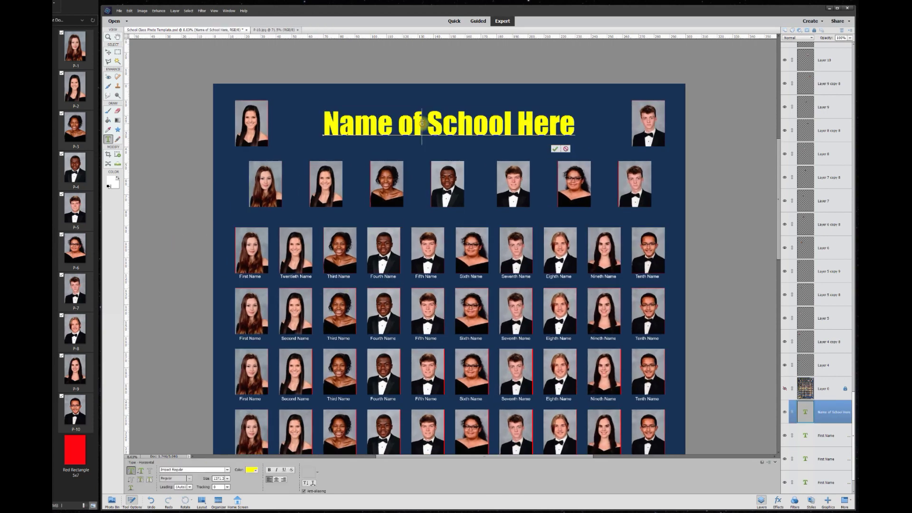
Replace 'Name of' with 'Our' in the title and shift it slightly right to recentre.
drag(422, 124, 320, 130)
text(Our)
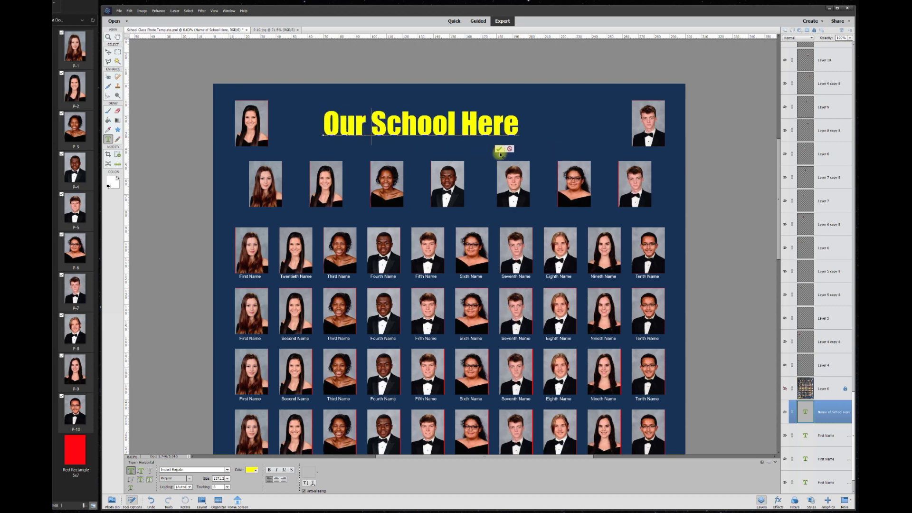
key(ctrl+Return)
key(v)
drag(486, 117, 510, 114)
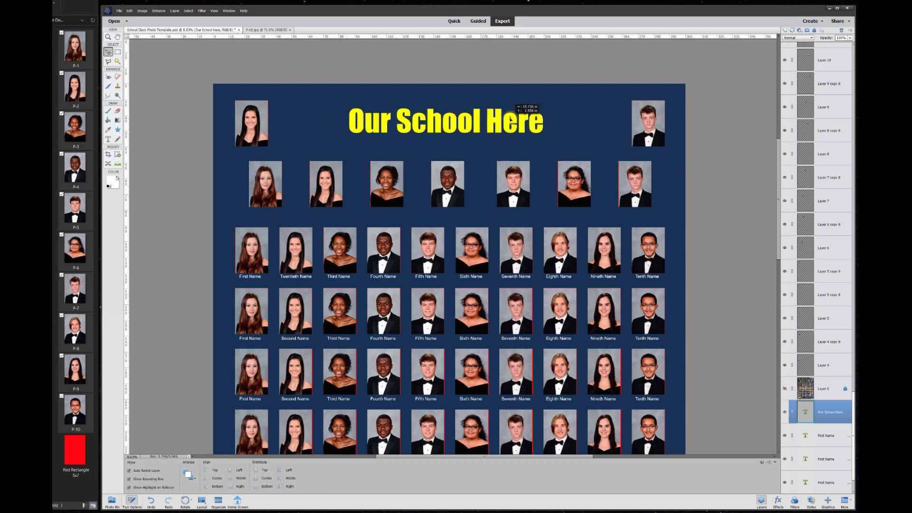
scroll(608, 247, down, 3)
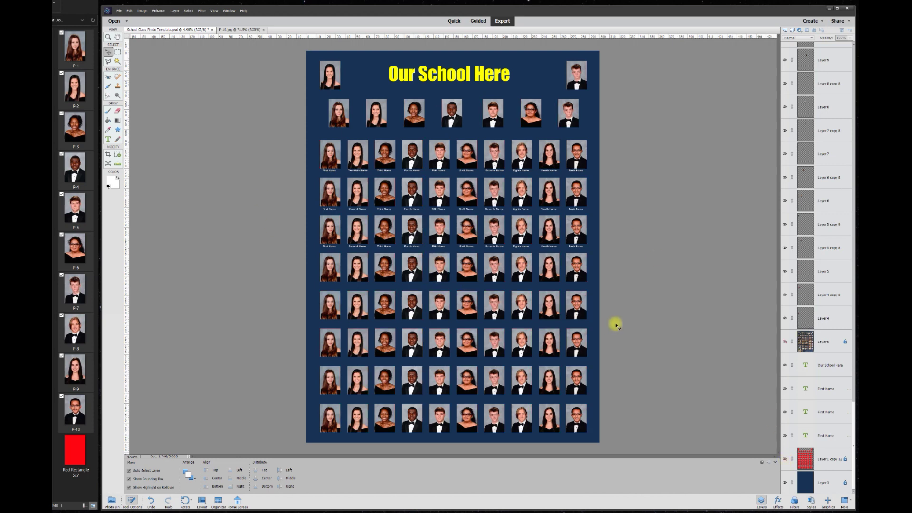
scroll(547, 146, up, 2)
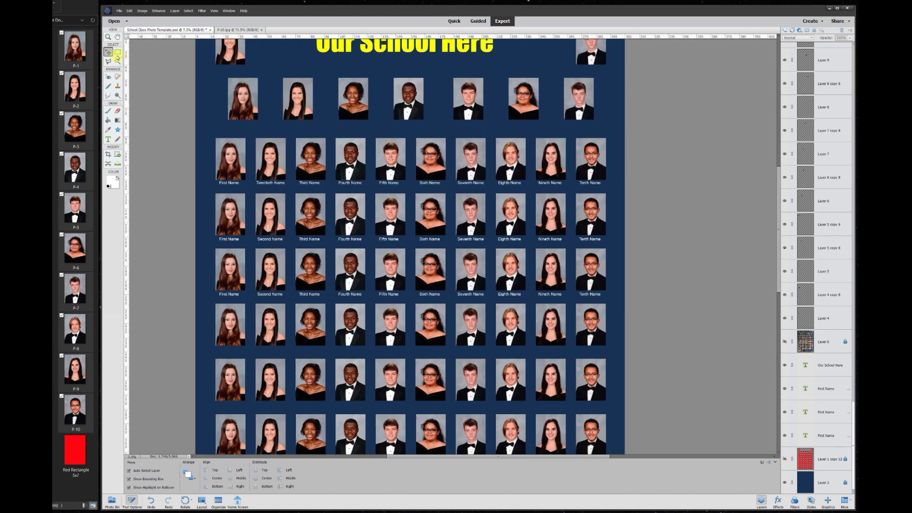
click(230, 154)
Add a Stroke layer style to the first portrait: size 50, colour #ffffff, position Outside.
right_click(230, 156)
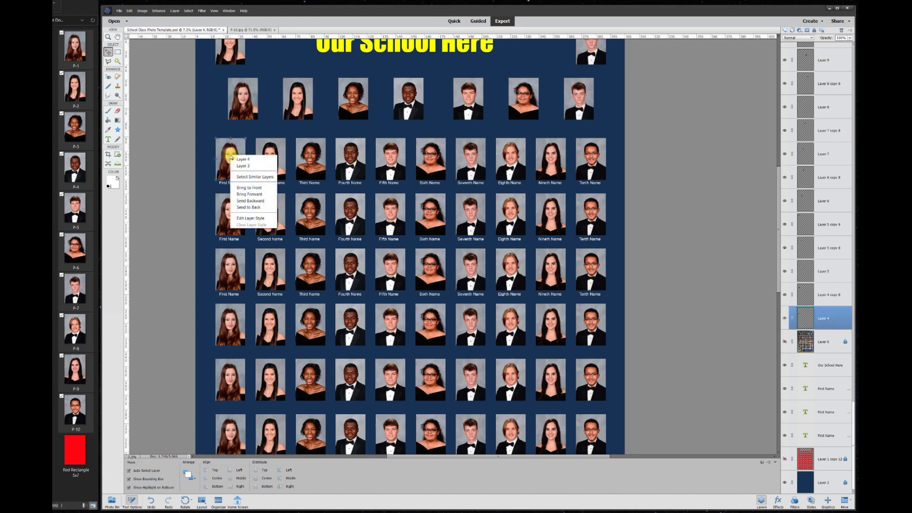
click(248, 218)
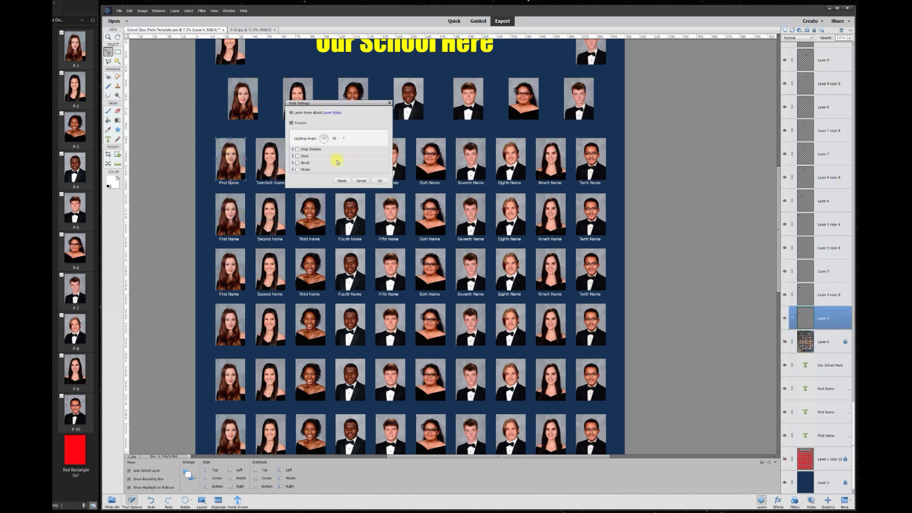
click(297, 169)
click(364, 178)
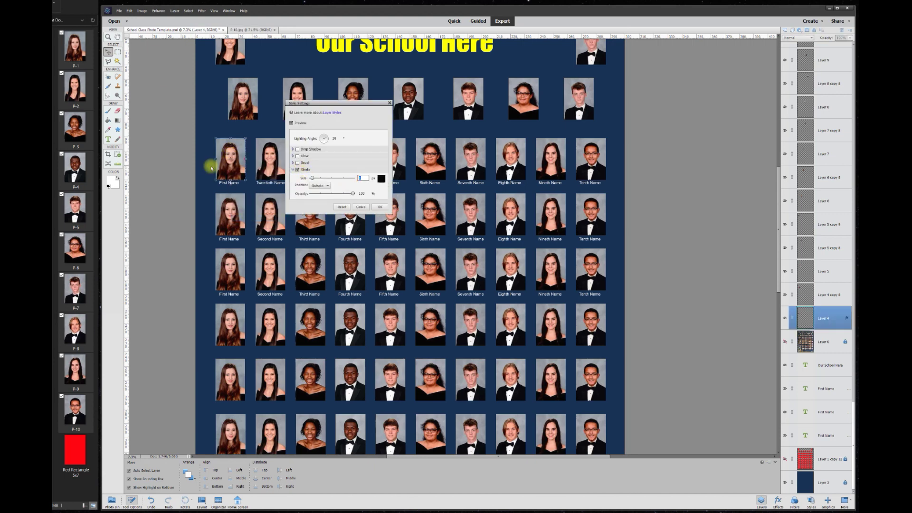
text(50)
click(381, 178)
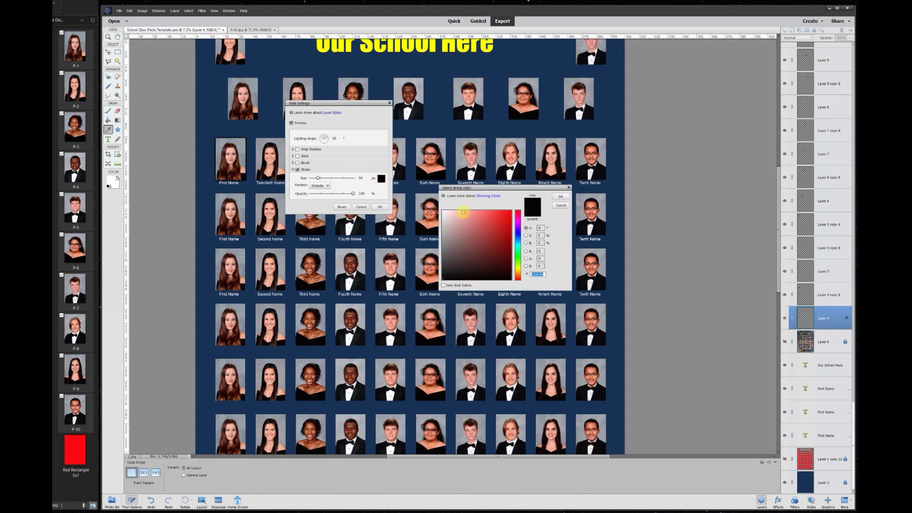
click(446, 215)
text(ffffff)
click(558, 200)
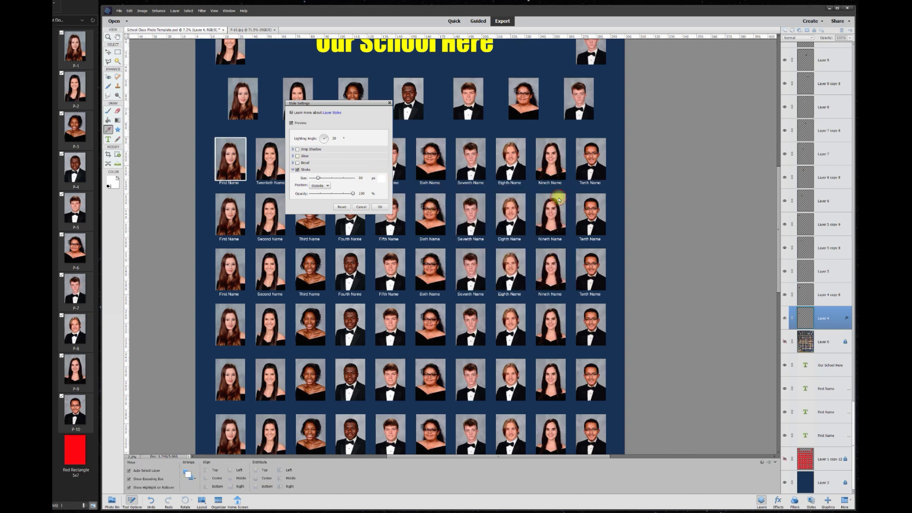
click(320, 186)
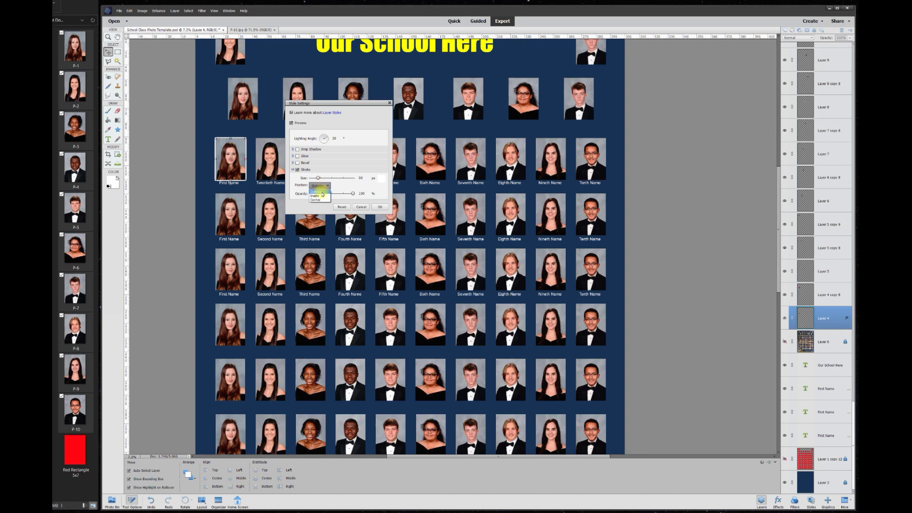
click(324, 186)
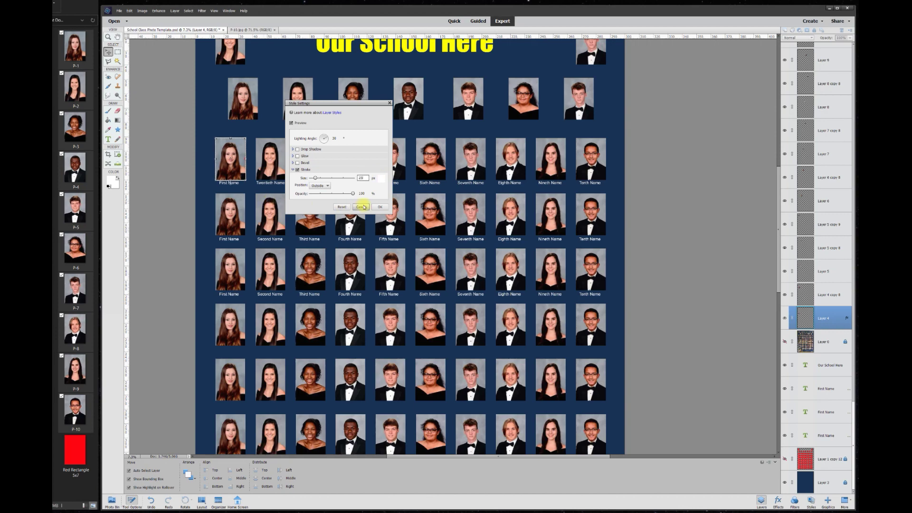
click(379, 207)
scroll(223, 157, up, 2)
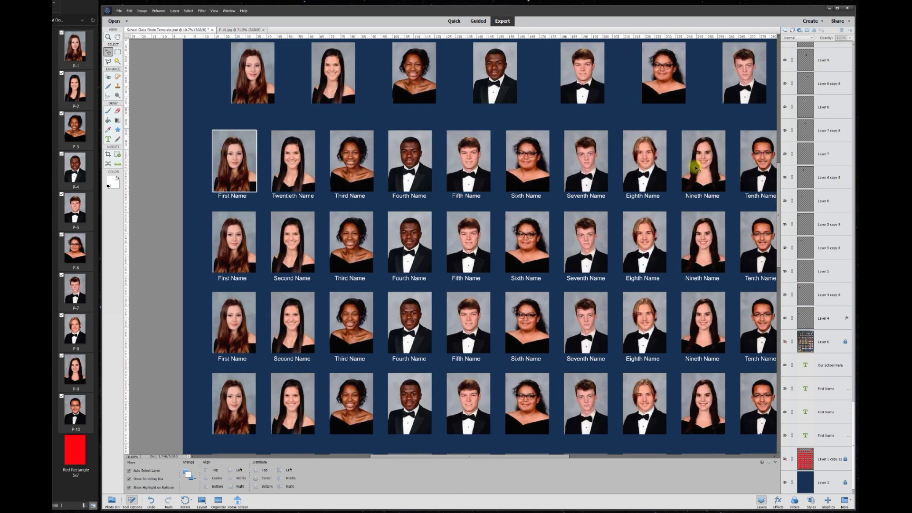
Open Red Rectangle 5x7 from the Photo Bin, then return to the School Class Photo Template tab.
double_click(88, 448)
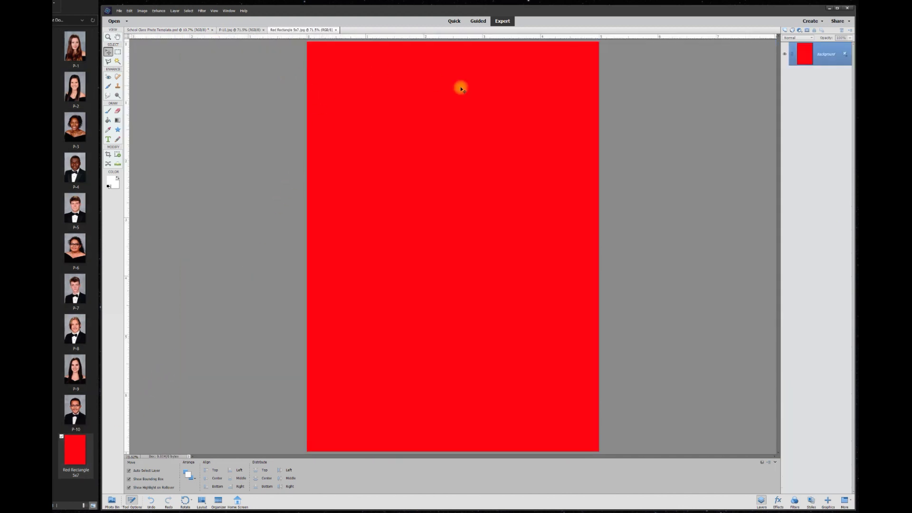
click(166, 31)
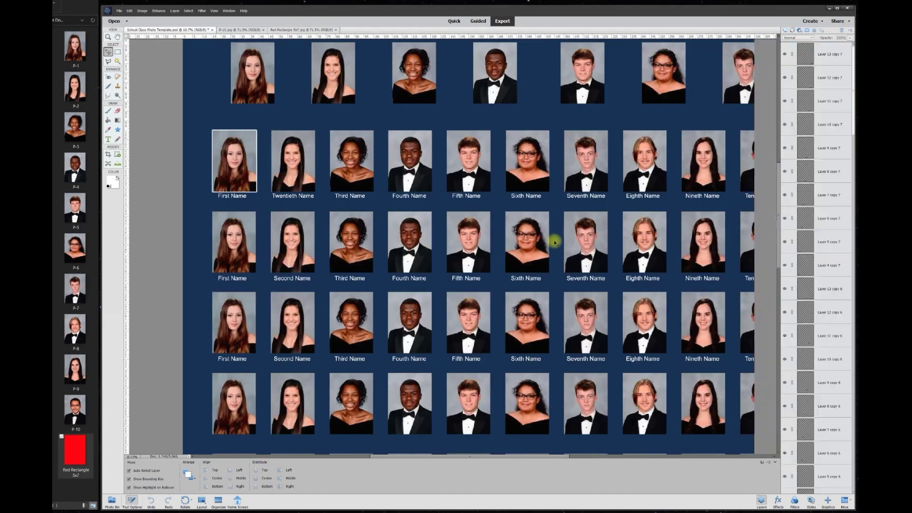
scroll(551, 240, down, 3)
scroll(552, 250, down, 1)
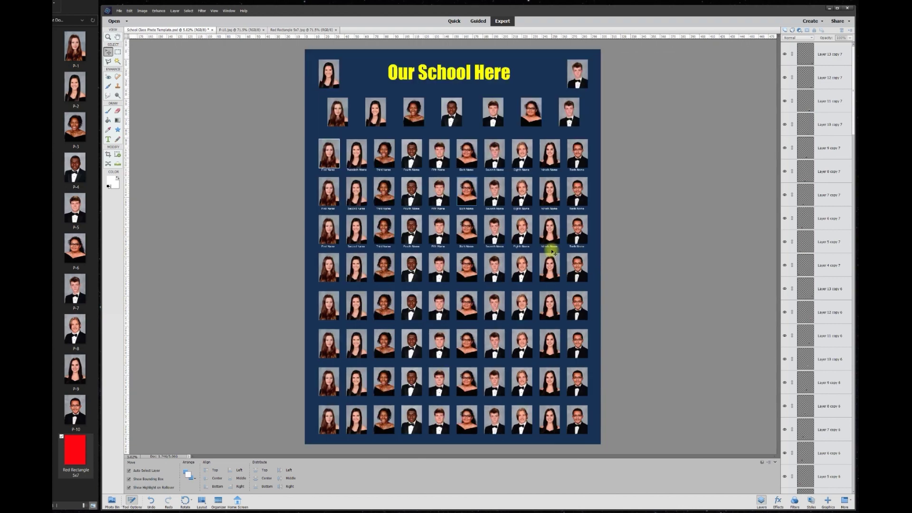